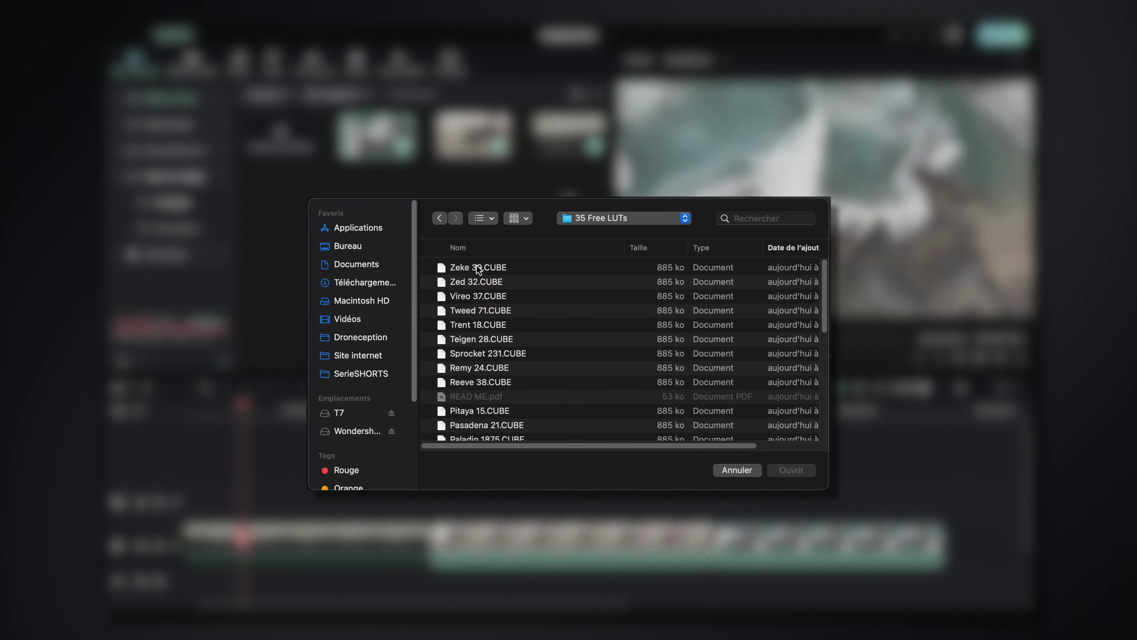
- Import the Zeke 39.CUBE LUT file from the 35 Free LUTs folder
click(477, 267)
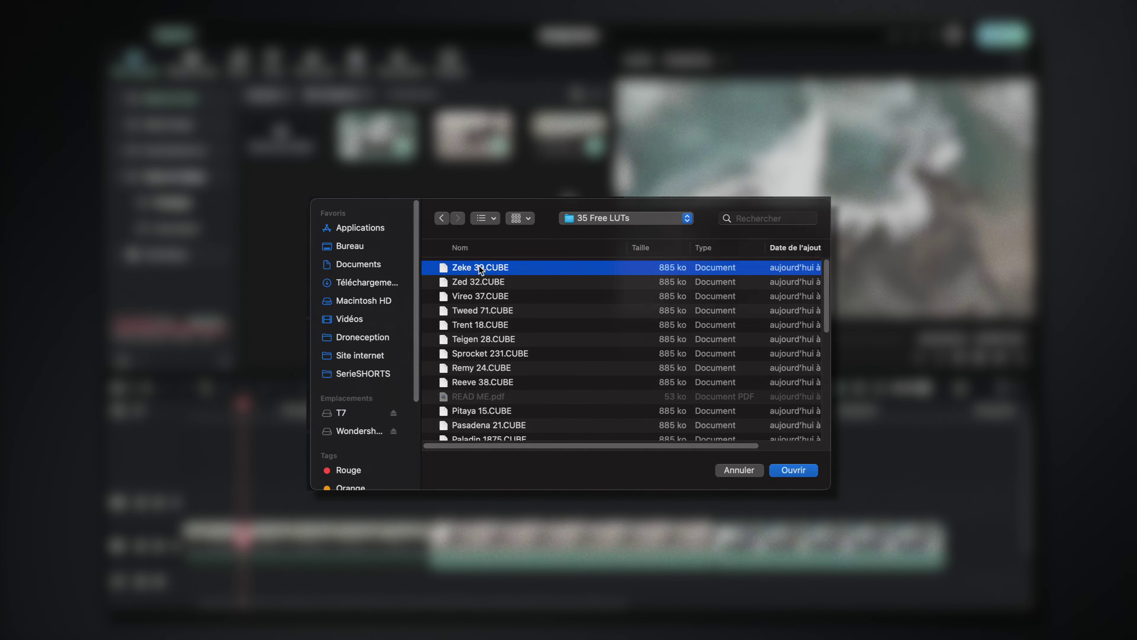
double_click(477, 267)
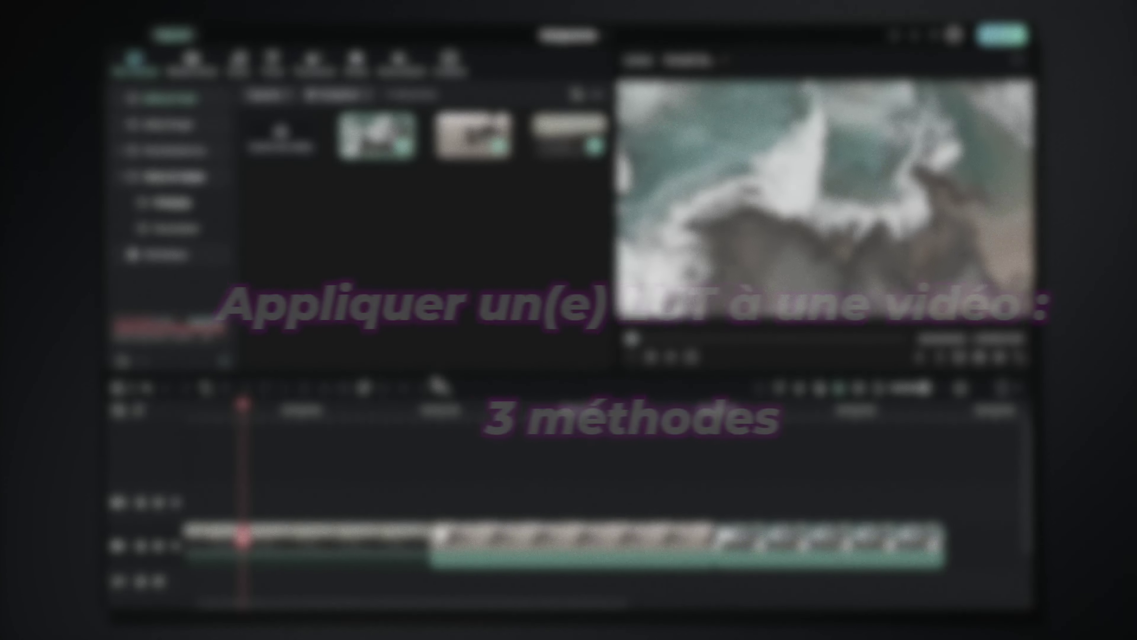
- Apply the Vireo 37 LUT from the 3D lookup table presets to the first timeline clip, the van scene
drag(244, 403, 266, 406)
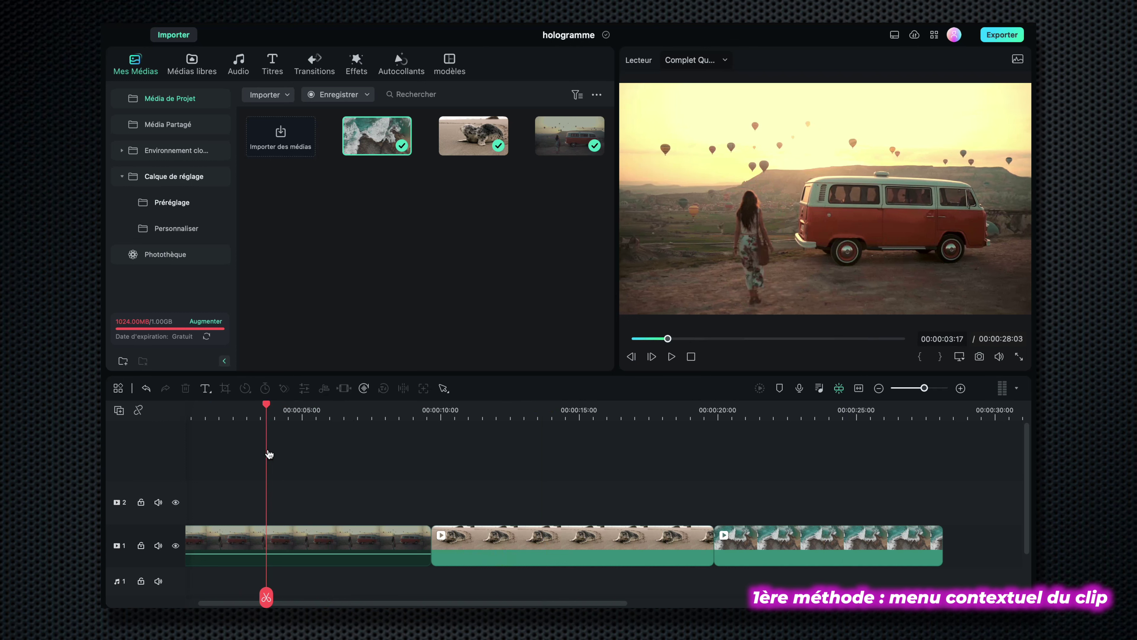
double_click(298, 534)
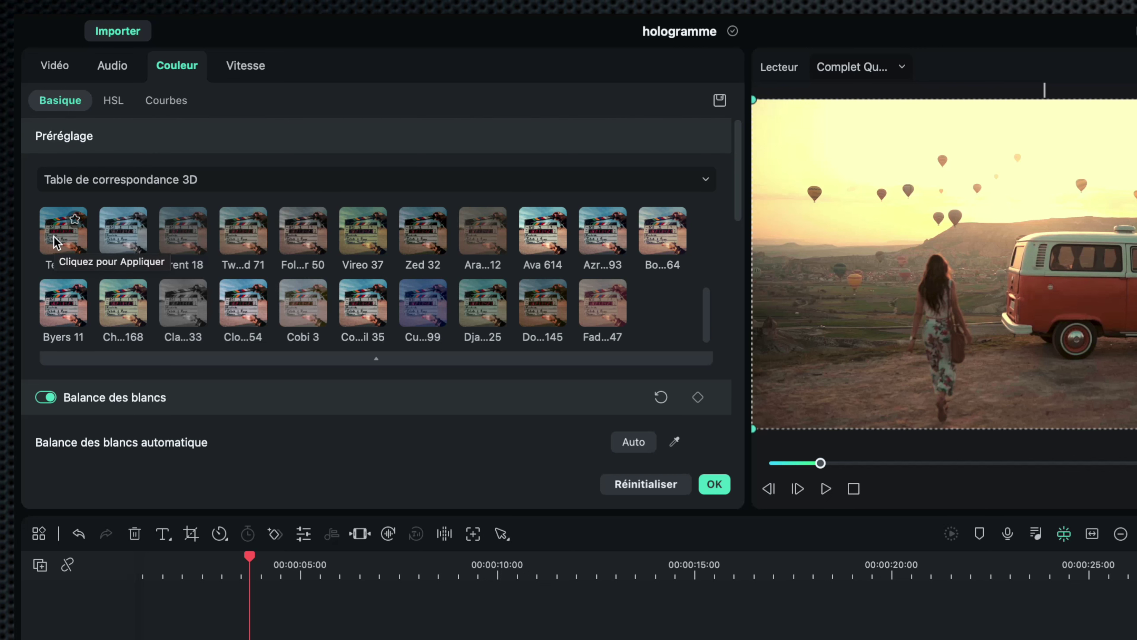
click(421, 236)
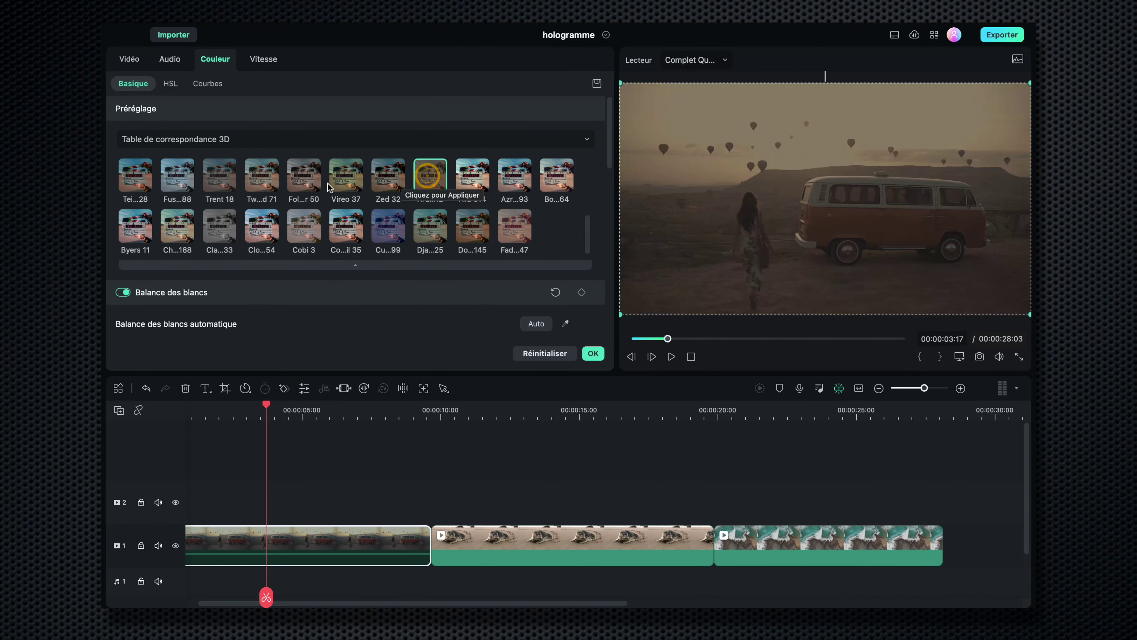
click(351, 241)
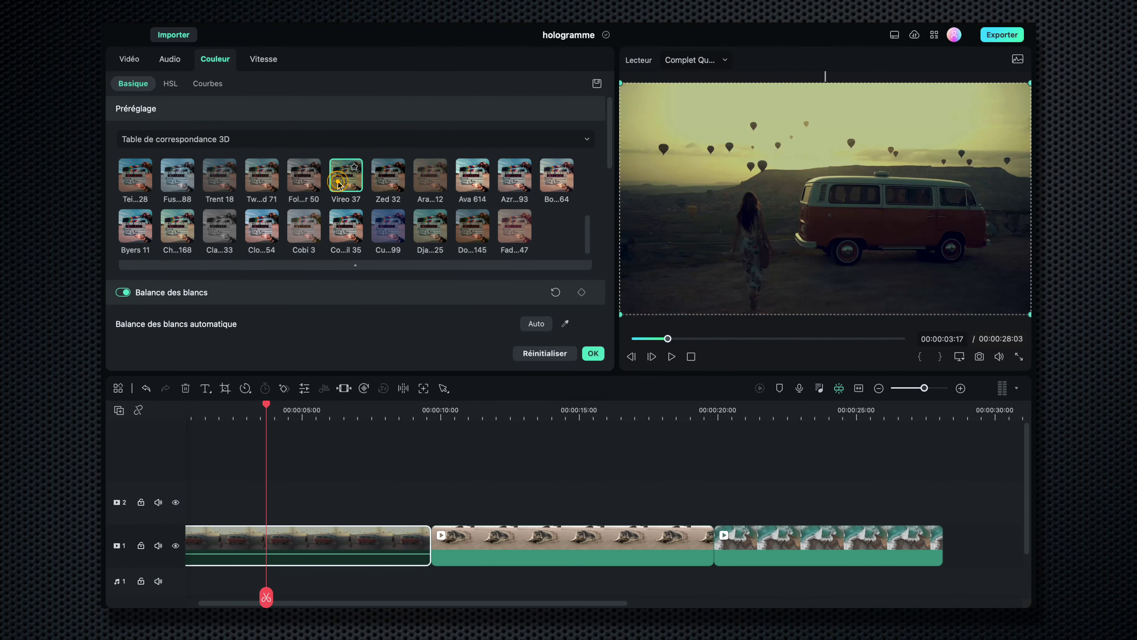
click(563, 414)
drag(567, 412, 359, 451)
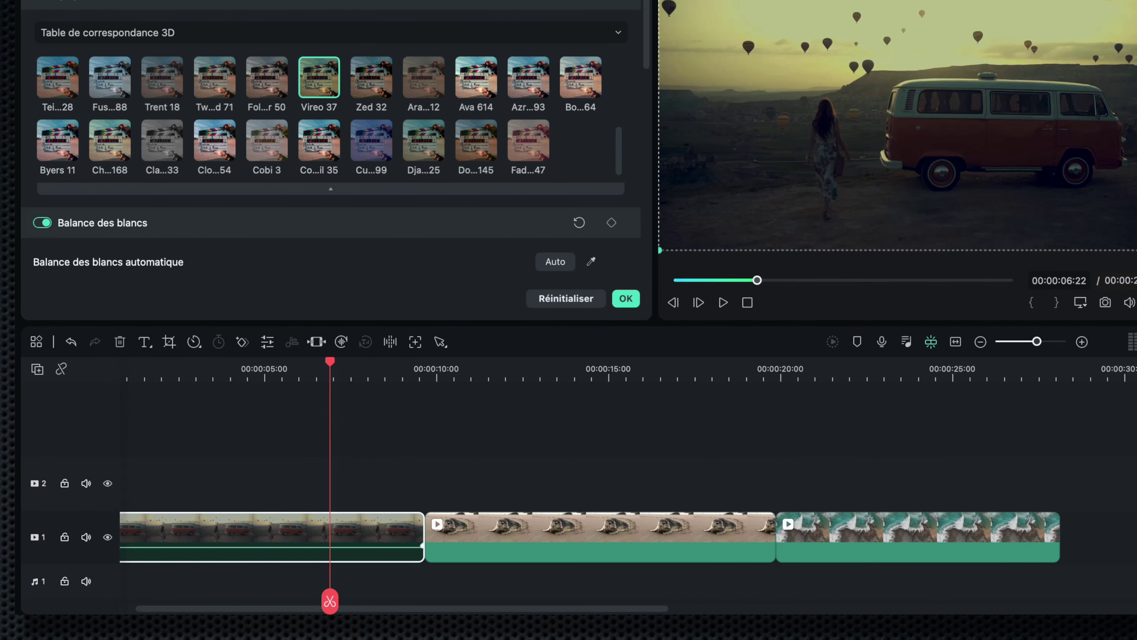
- Copy the van clip's effect, paste it onto the seal and coast clips together, and preview the result across the timeline
right_click(335, 527)
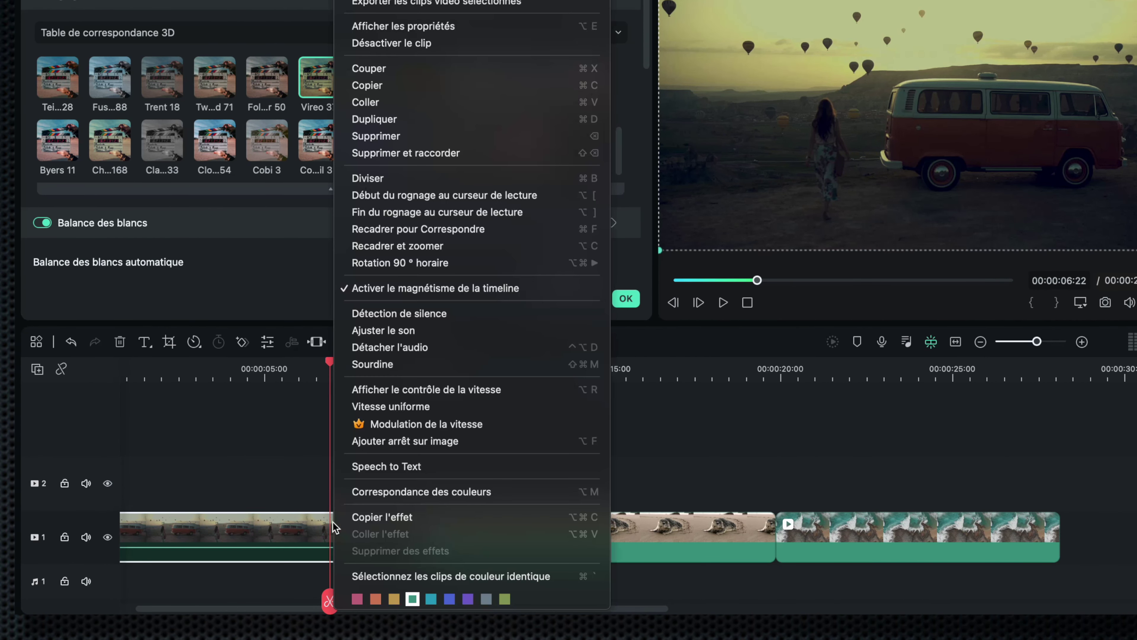
click(371, 517)
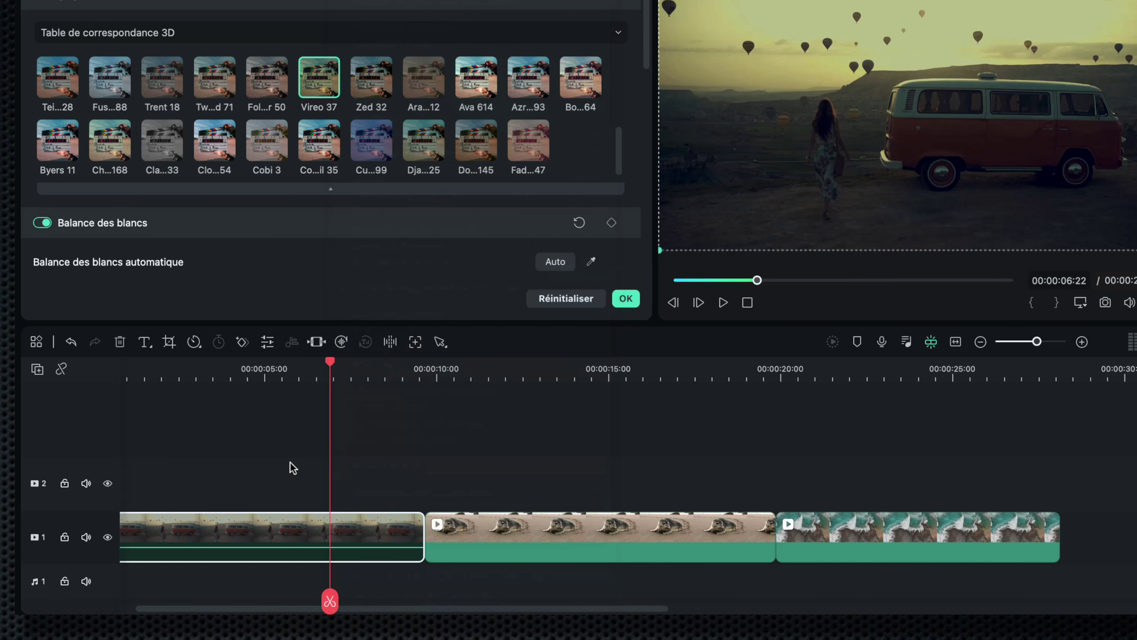
drag(485, 469, 901, 547)
right_click(902, 547)
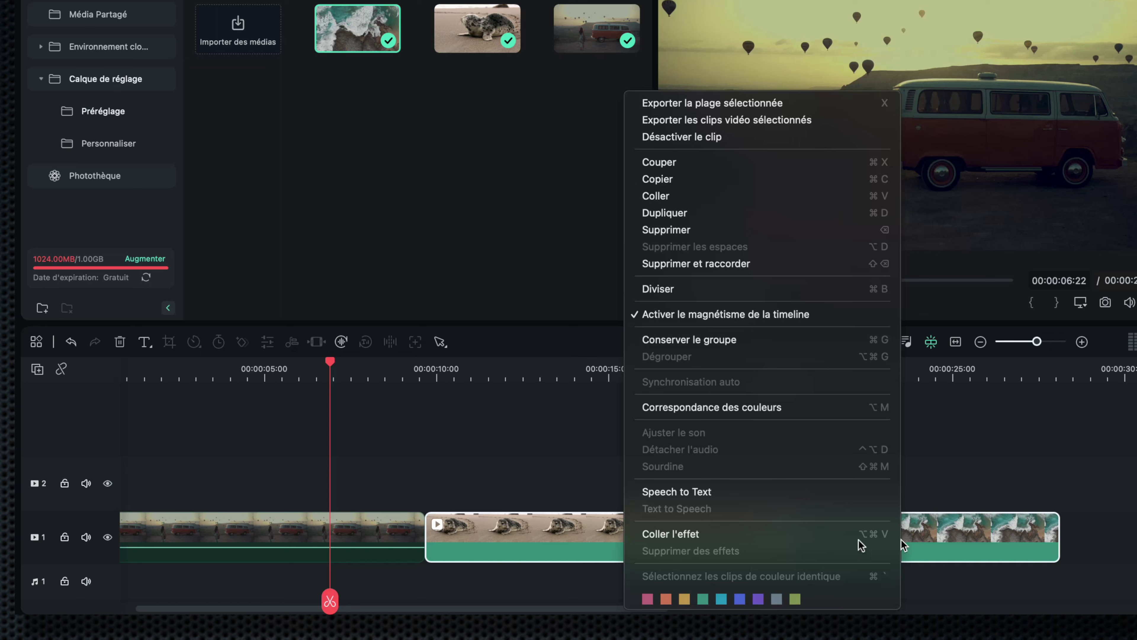
click(737, 536)
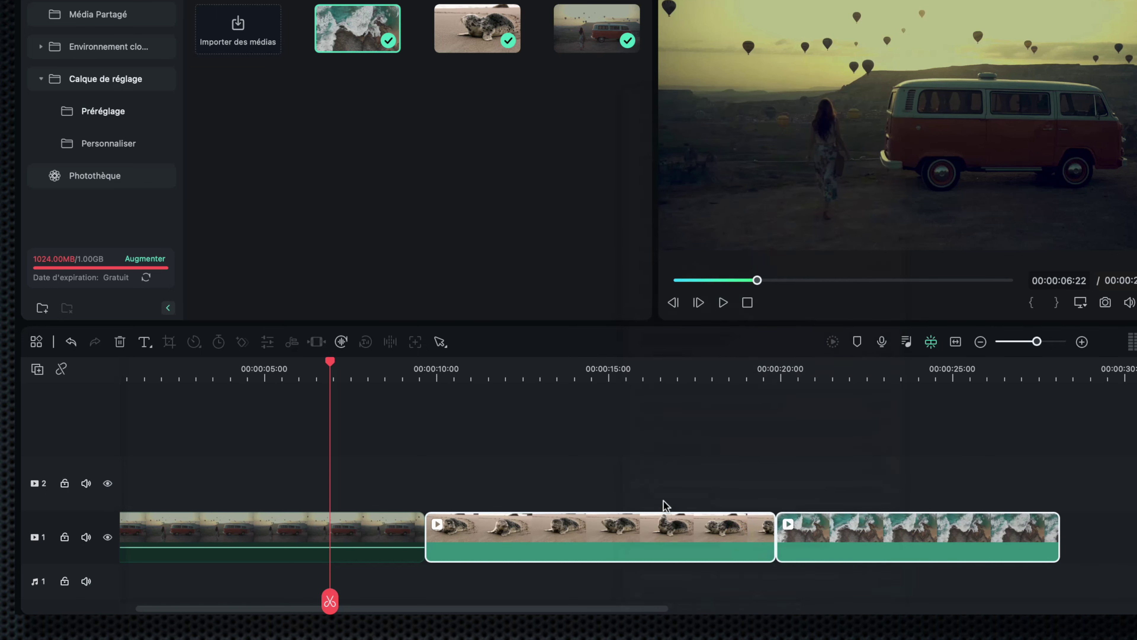
drag(330, 363, 469, 403)
drag(391, 405, 913, 417)
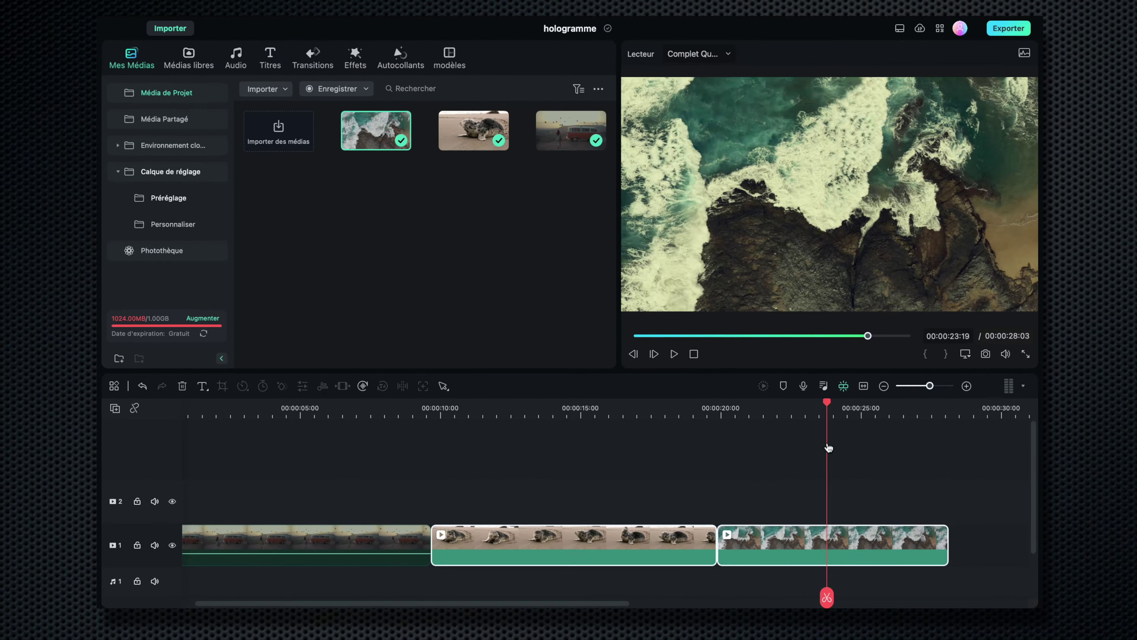
drag(829, 448, 281, 469)
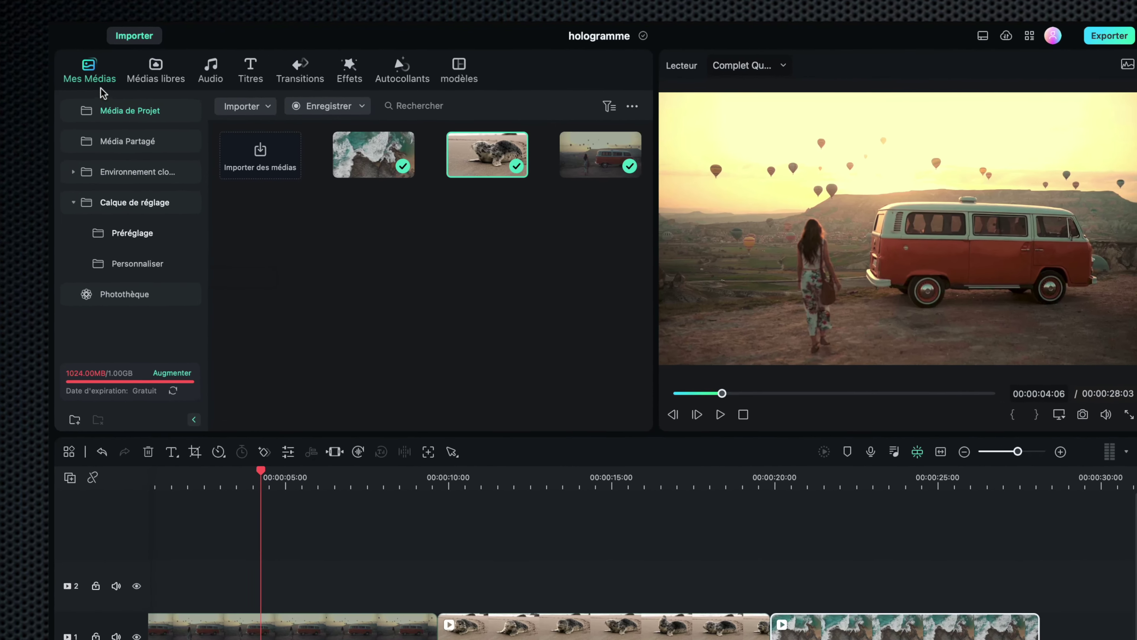
- Add a preset adjustment layer at the start of video track 2 and extend it over all three clips
click(148, 92)
click(108, 251)
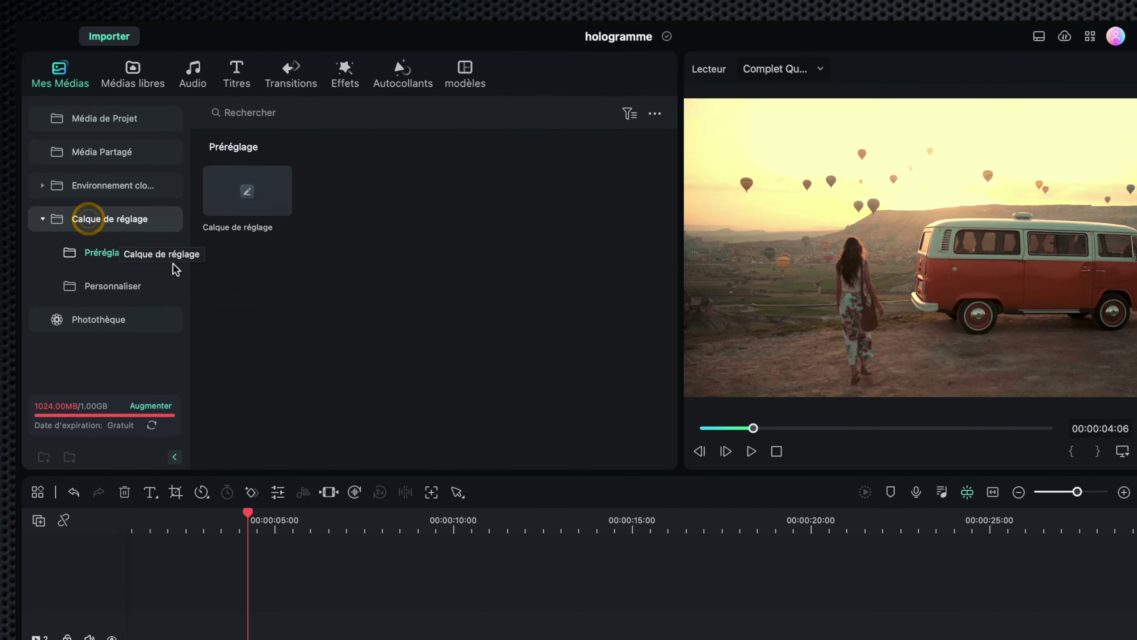
click(244, 200)
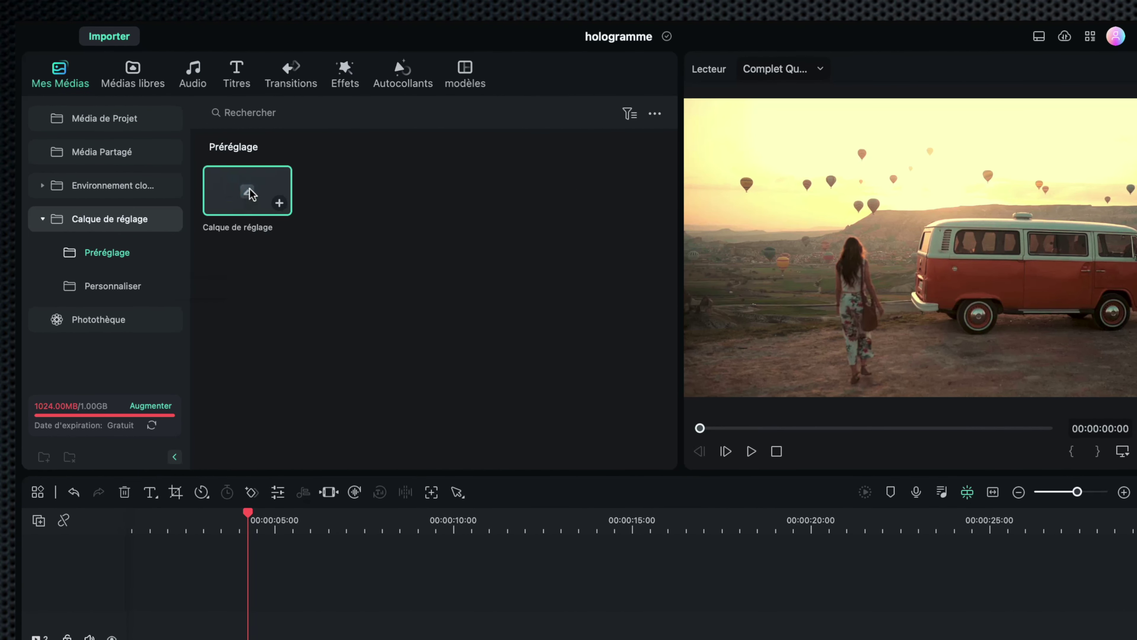
drag(252, 194, 140, 636)
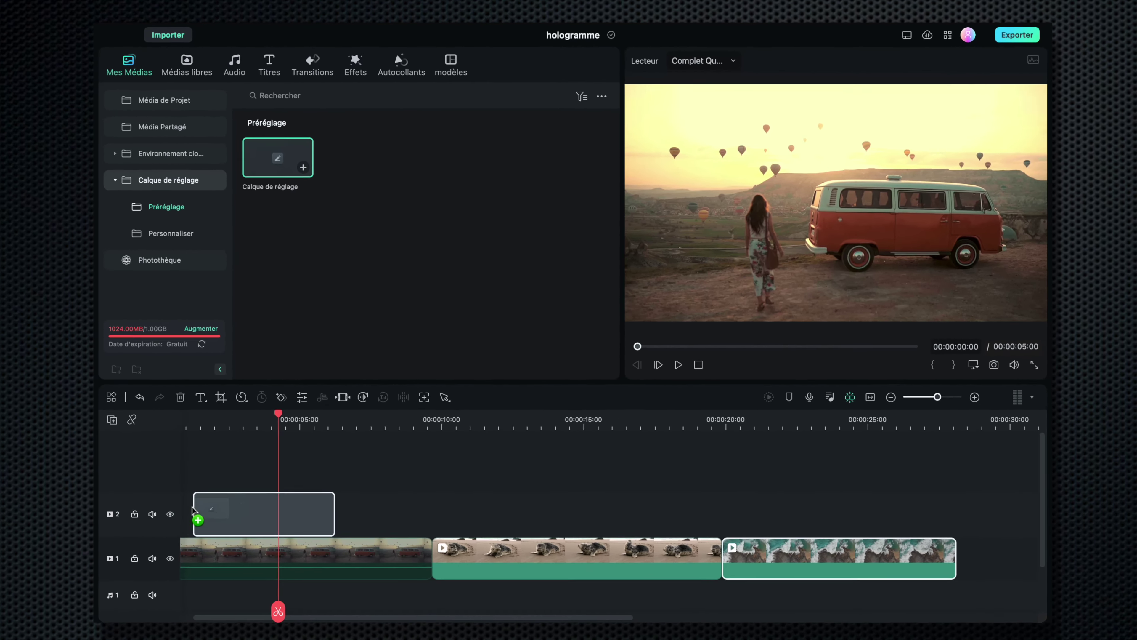
drag(192, 510, 185, 511)
drag(320, 498, 965, 501)
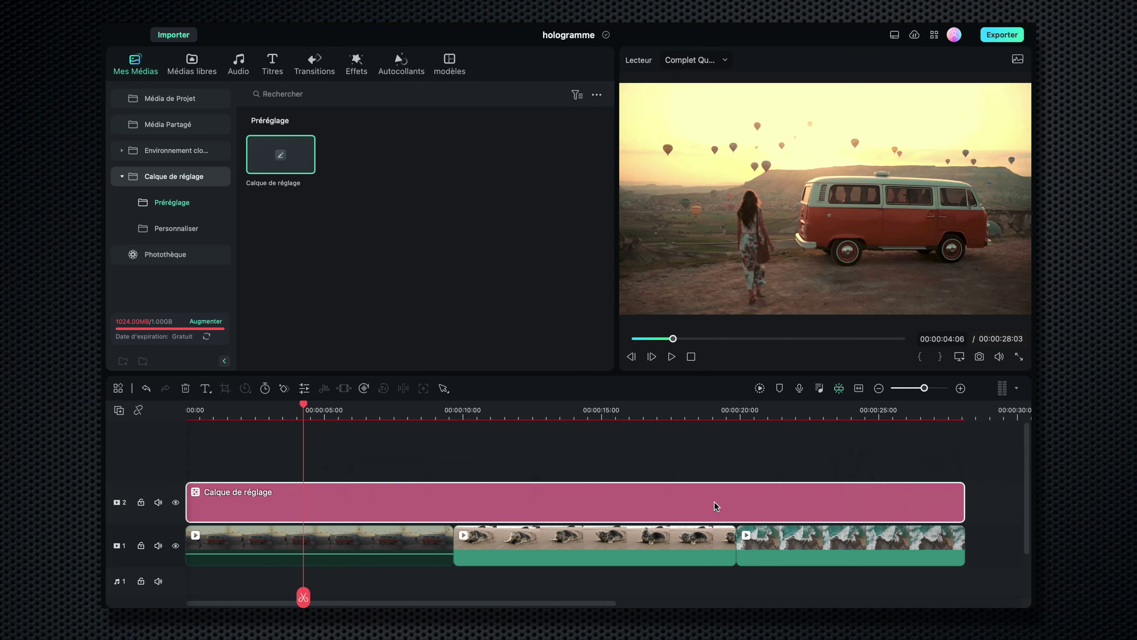
- Preview the Gravity colour preset on the adjustment layer across the clips, and delete the layer
double_click(442, 499)
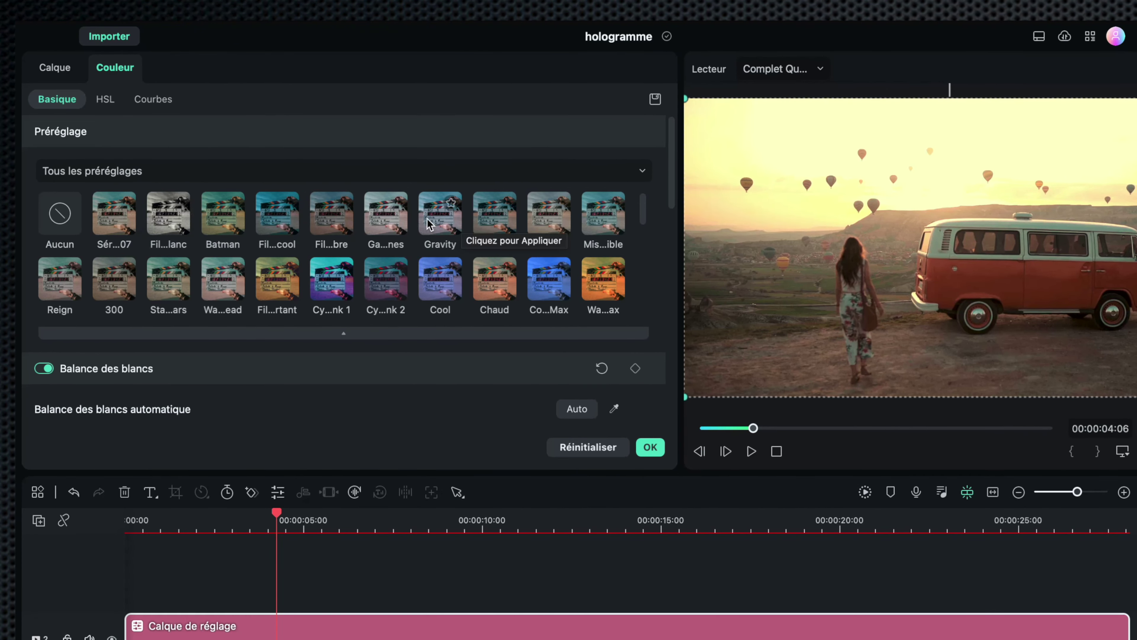
click(429, 222)
drag(276, 512, 630, 515)
drag(666, 552, 547, 596)
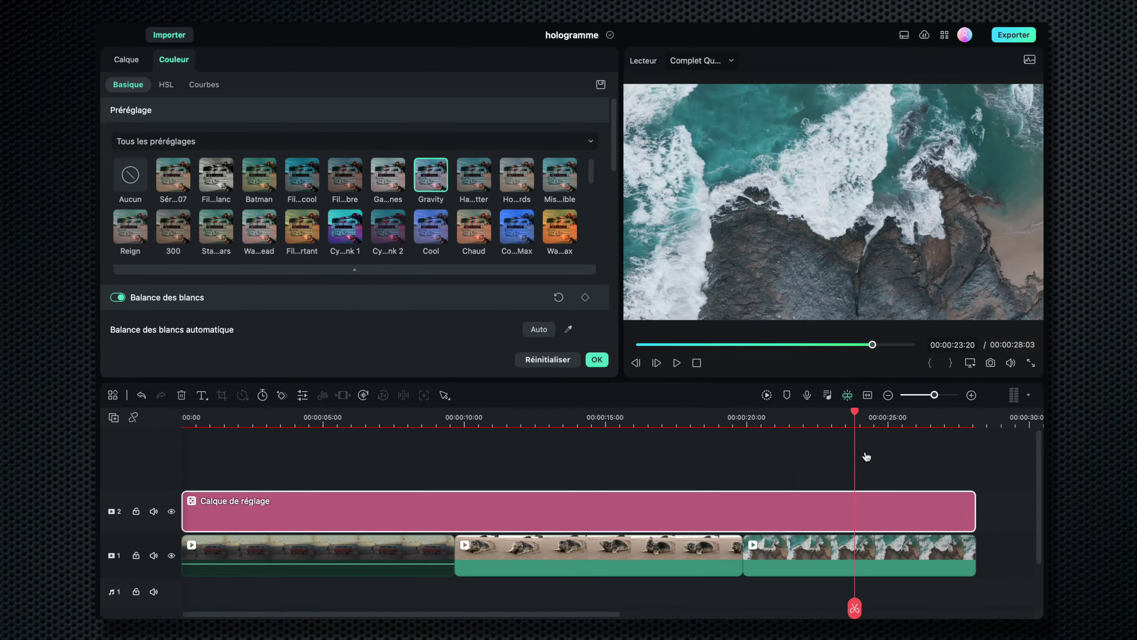
drag(514, 470, 326, 421)
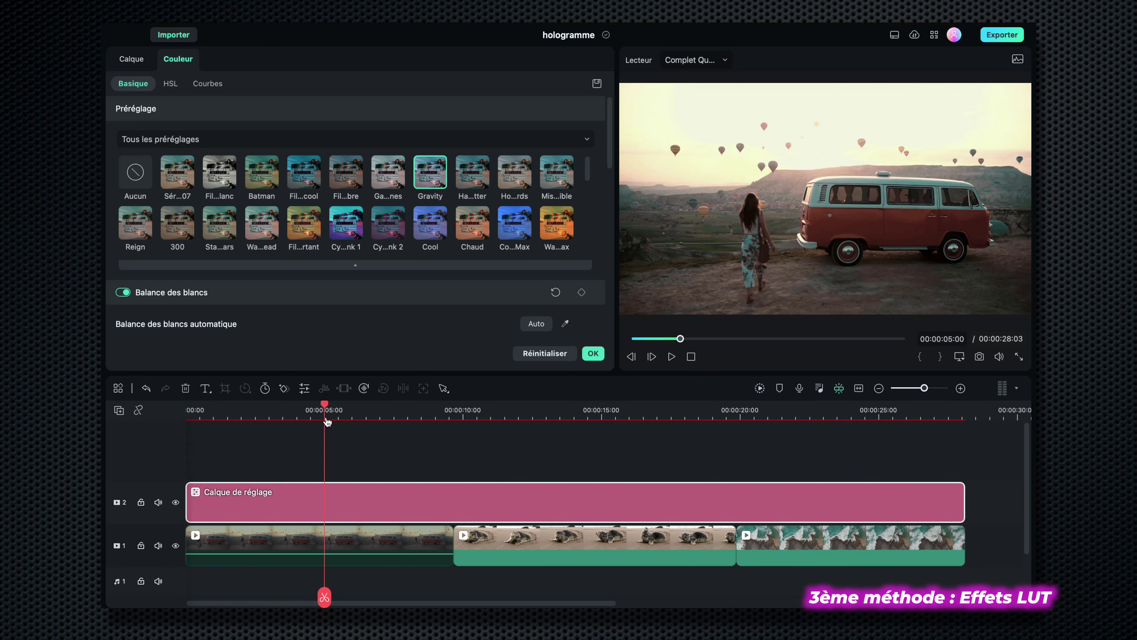
click(593, 353)
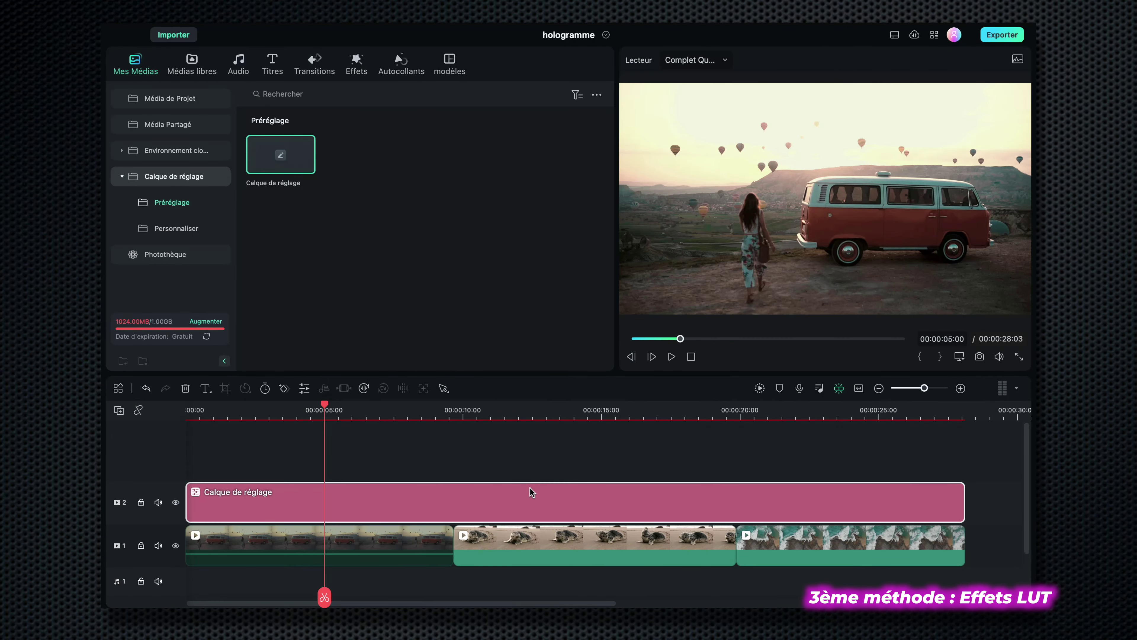
key(Delete)
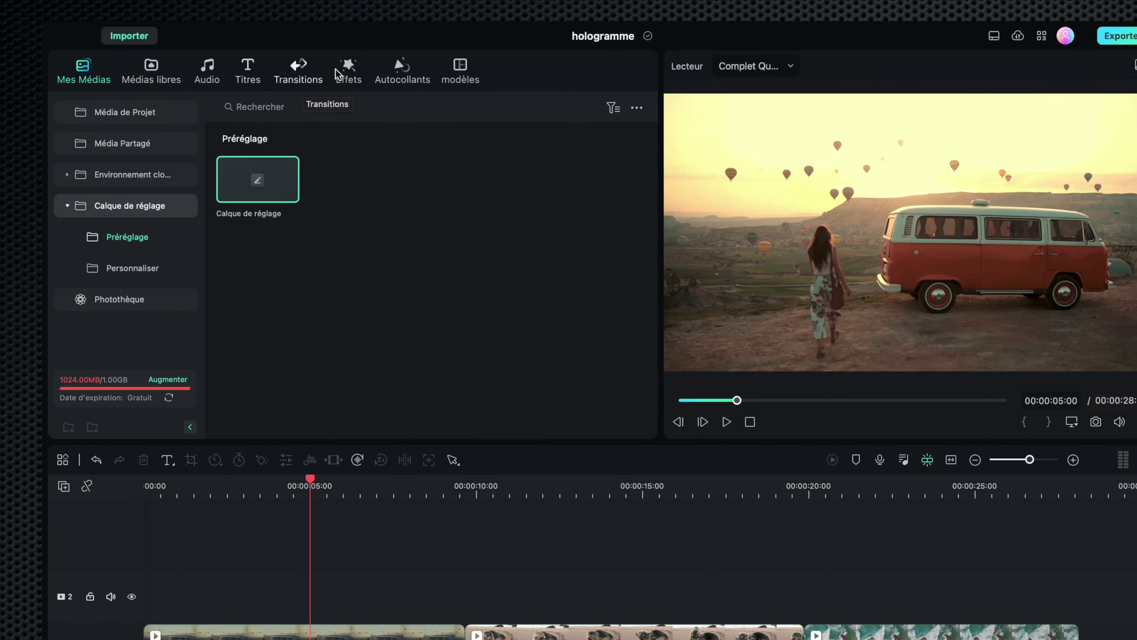
- Place the Movie 5 LUT effect from Filter & LUT on video track 2 and extend it over all three clips
click(337, 71)
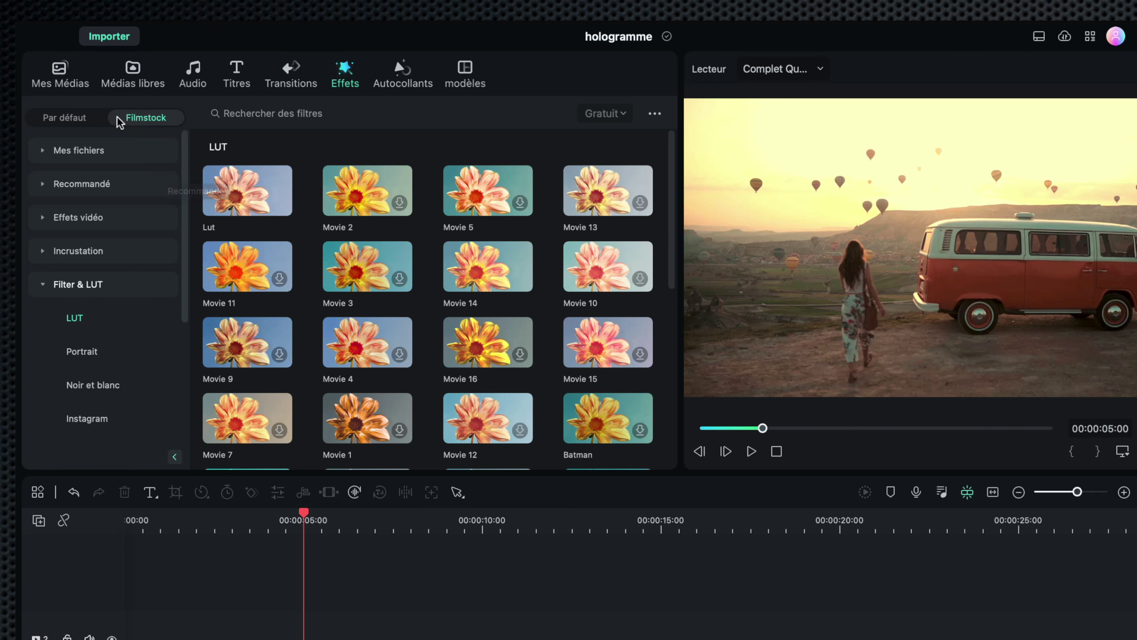
click(73, 317)
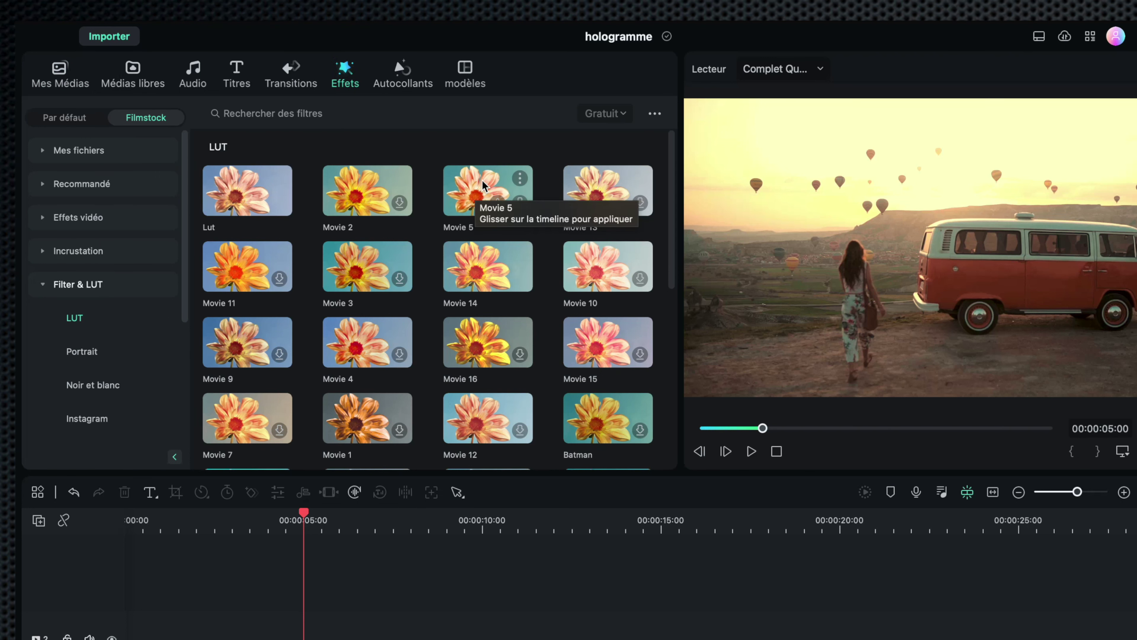
drag(483, 185, 224, 611)
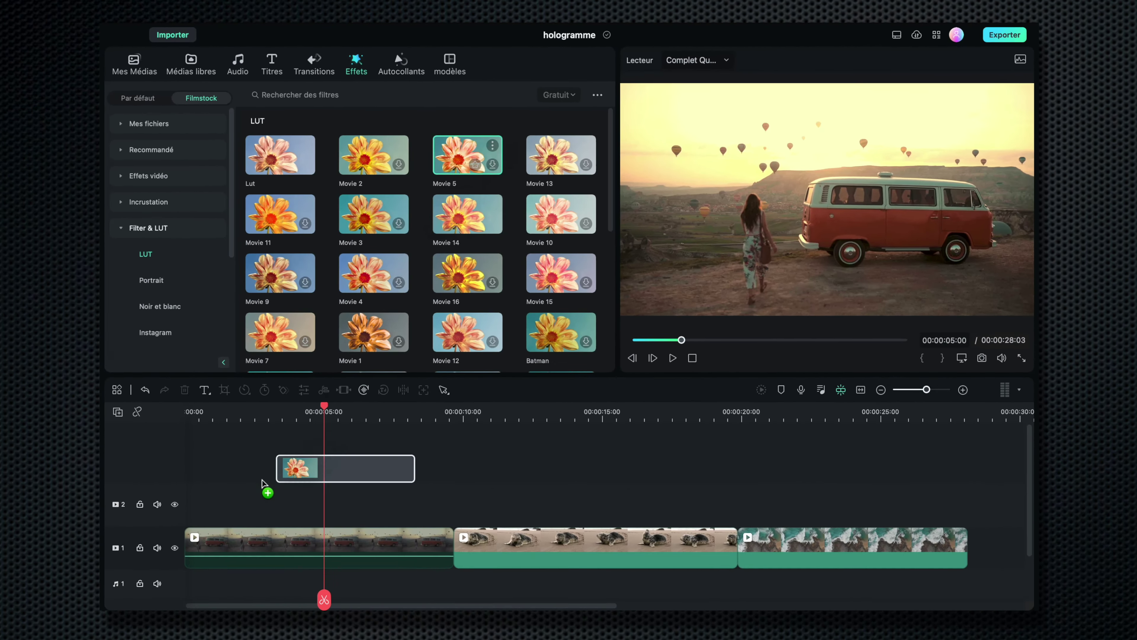
drag(262, 483, 192, 493)
drag(348, 501, 960, 466)
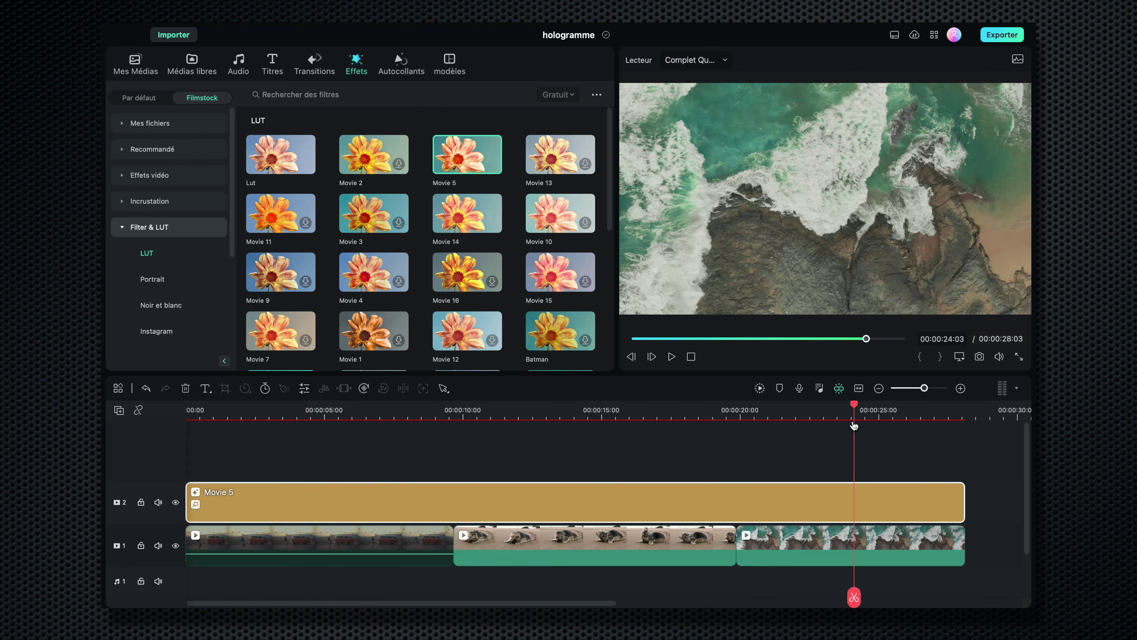
click(419, 454)
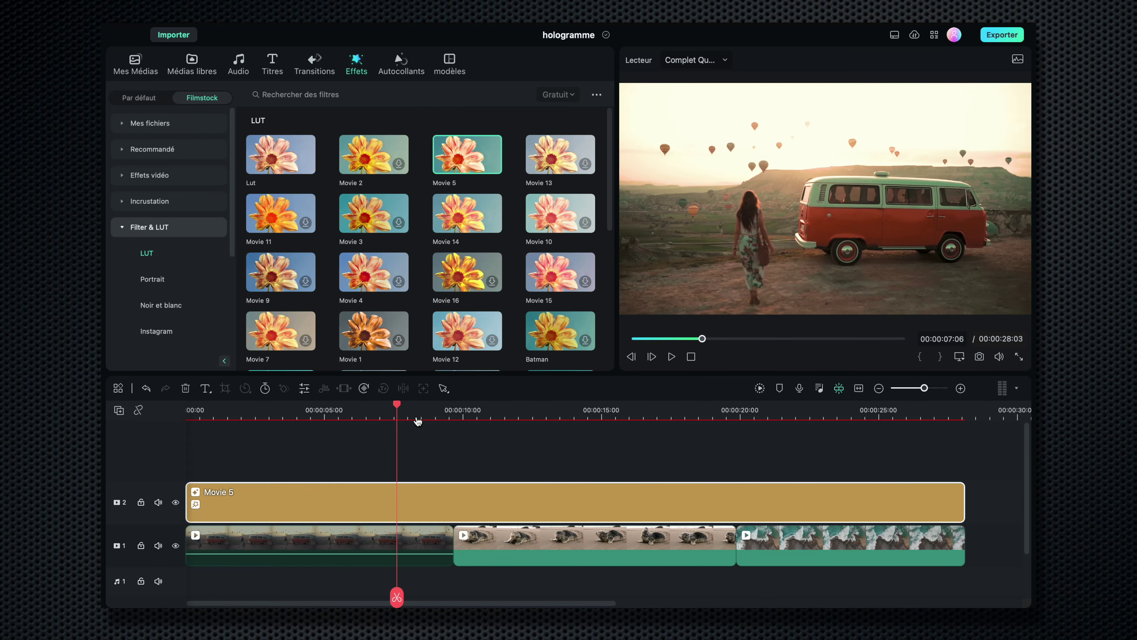
- Try the Movie 5 effect at its minimum opacity and set the opacity back to 100
double_click(435, 497)
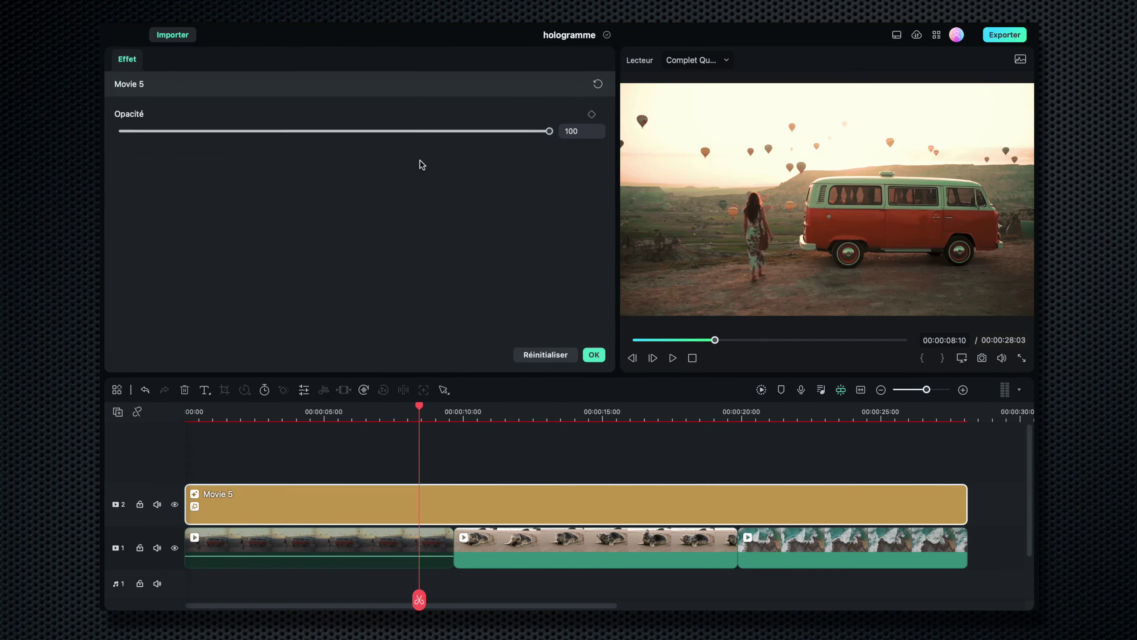
drag(568, 144, 72, 153)
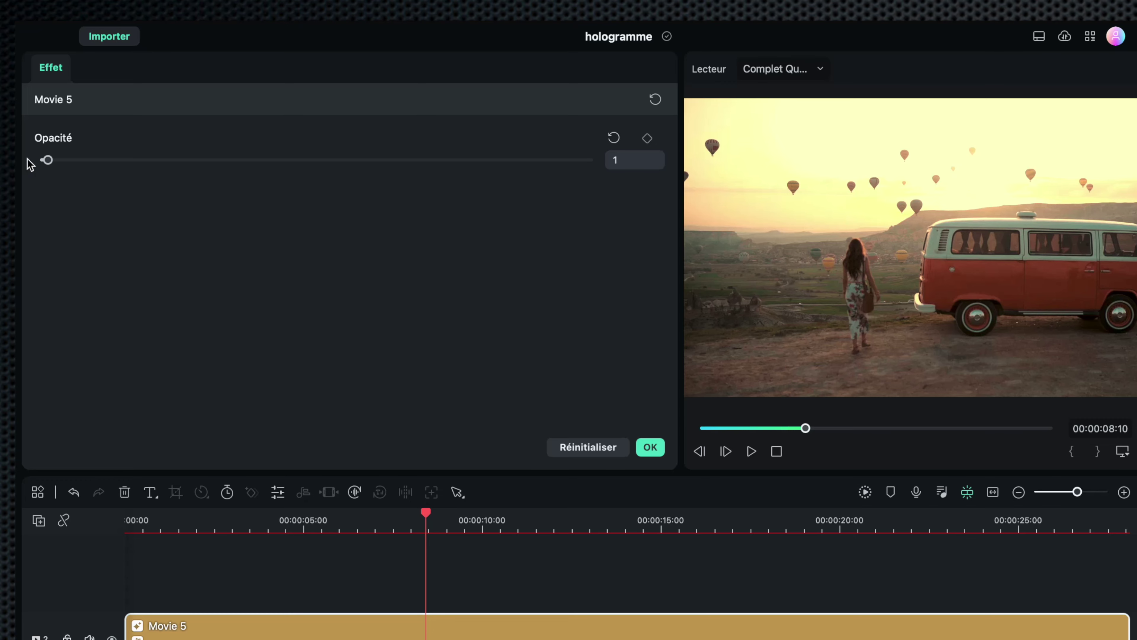
drag(70, 172, 603, 174)
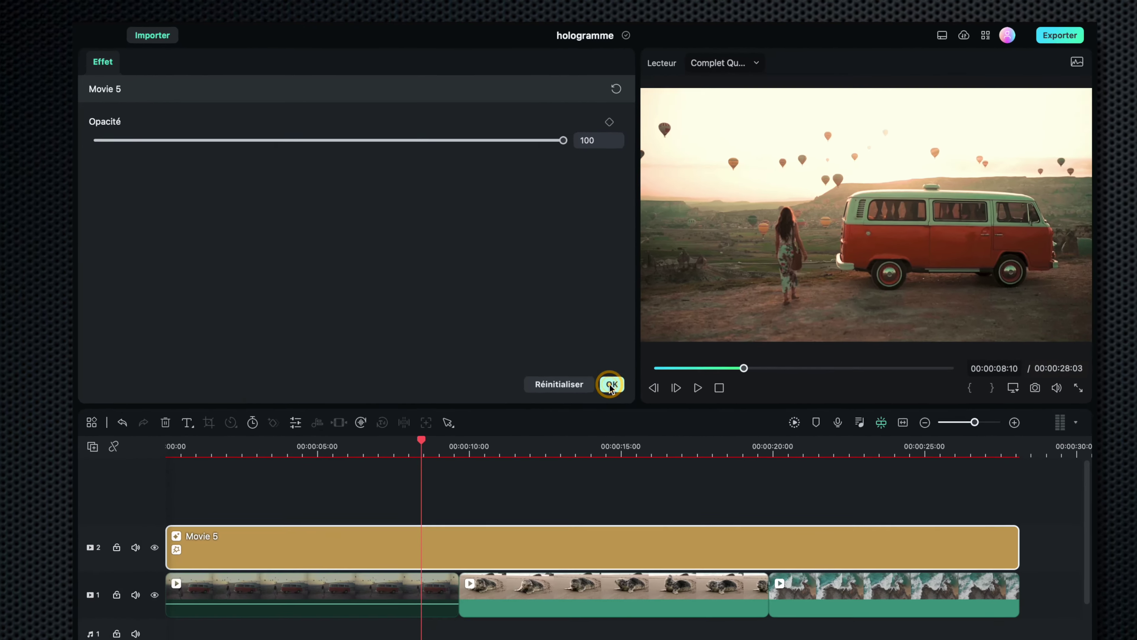
click(650, 447)
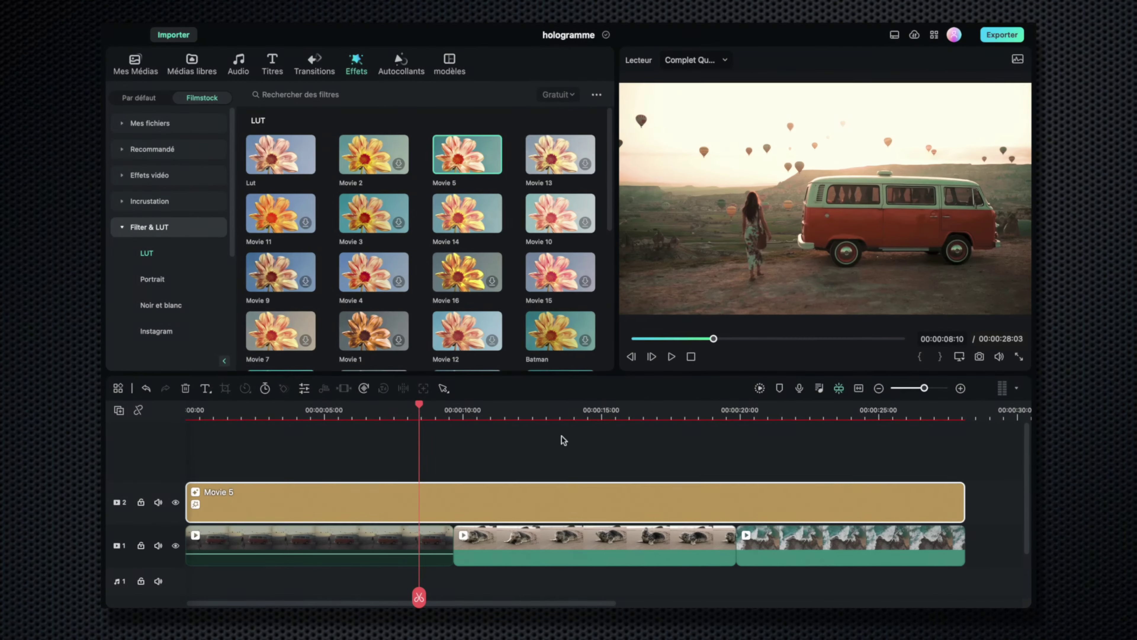
- Delete the Movie 5 effect and set the van clip's white balance to temperature 24 and tint 4
key(Delete)
drag(419, 414, 363, 416)
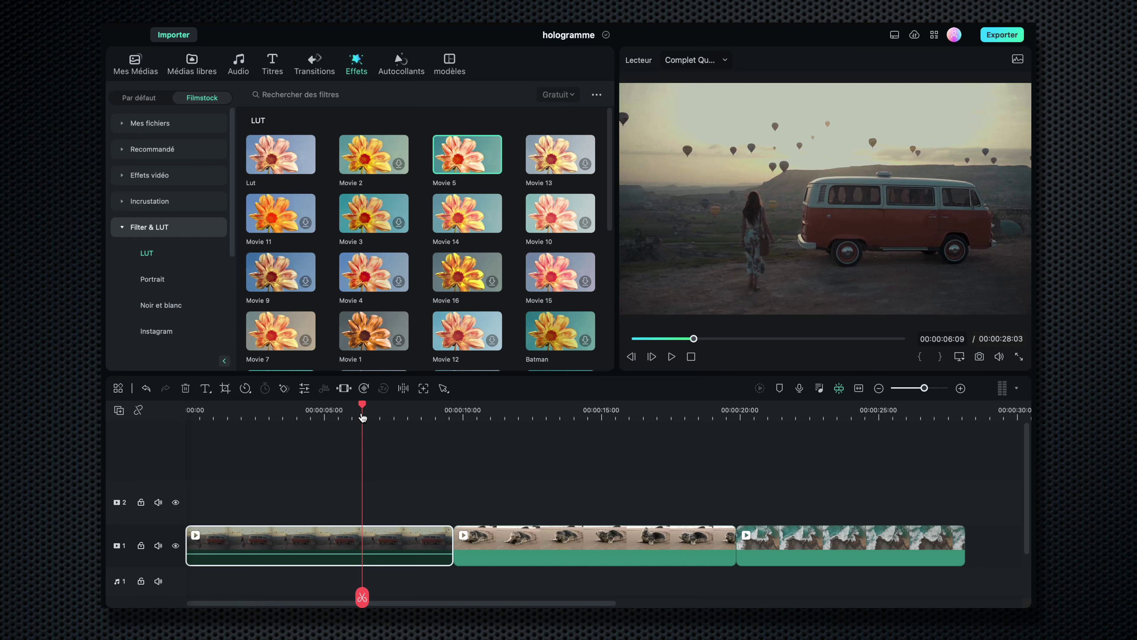
double_click(326, 540)
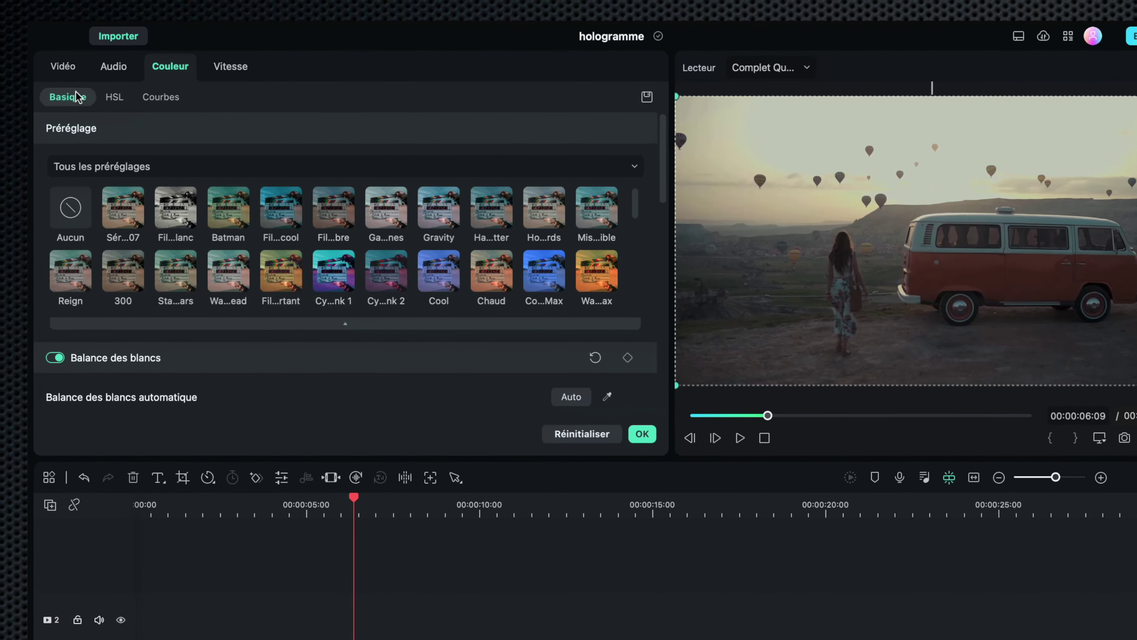
scroll(269, 260, down, 1)
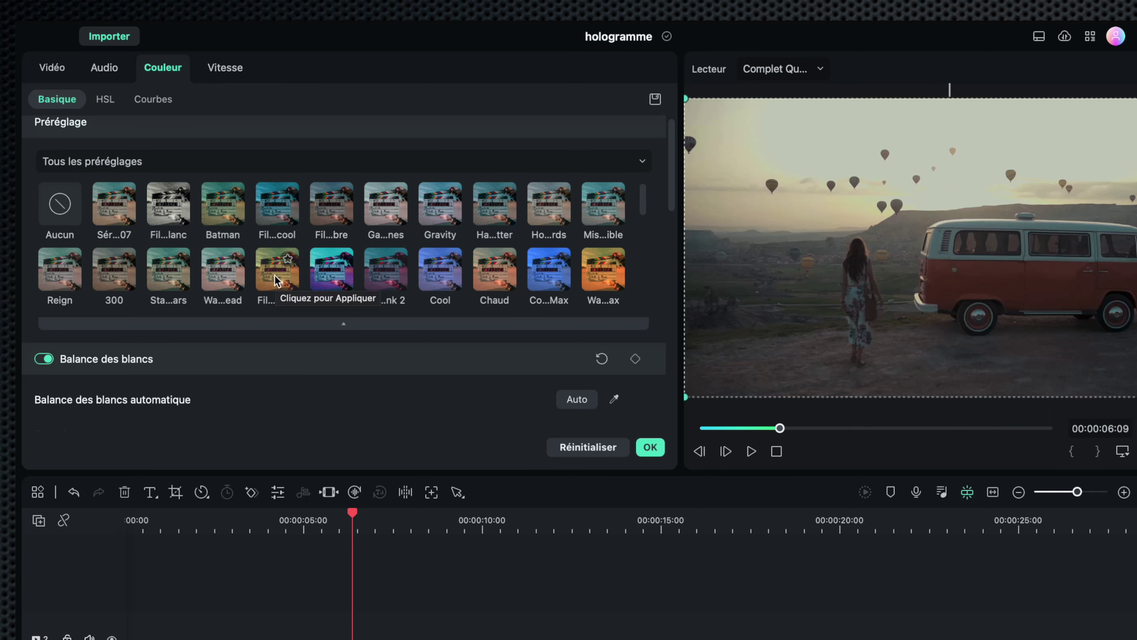
scroll(275, 279, down, 10)
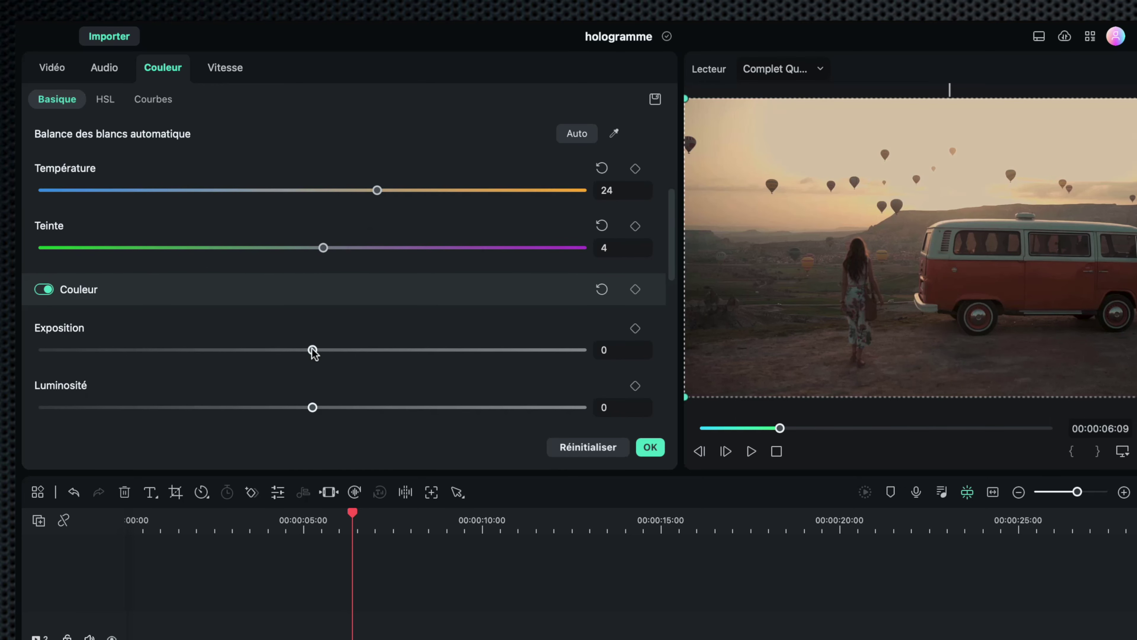
- Shape the van clip's colour curve into a gentle S, with lowered shadows and raised highlights
scroll(331, 372, down, 8)
click(153, 99)
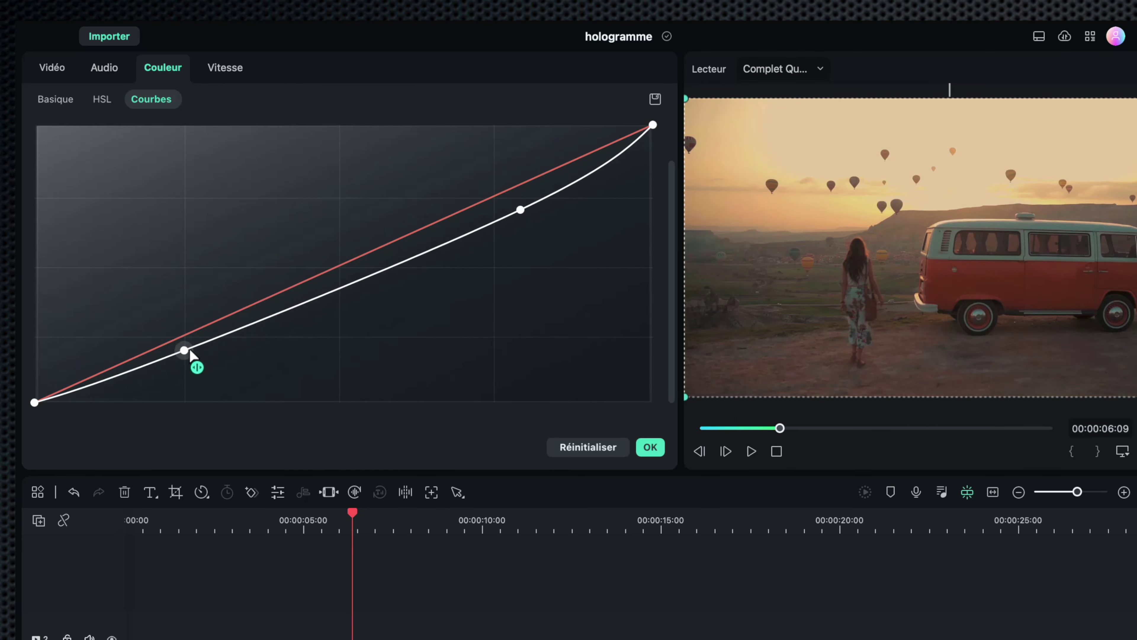
drag(521, 210, 513, 170)
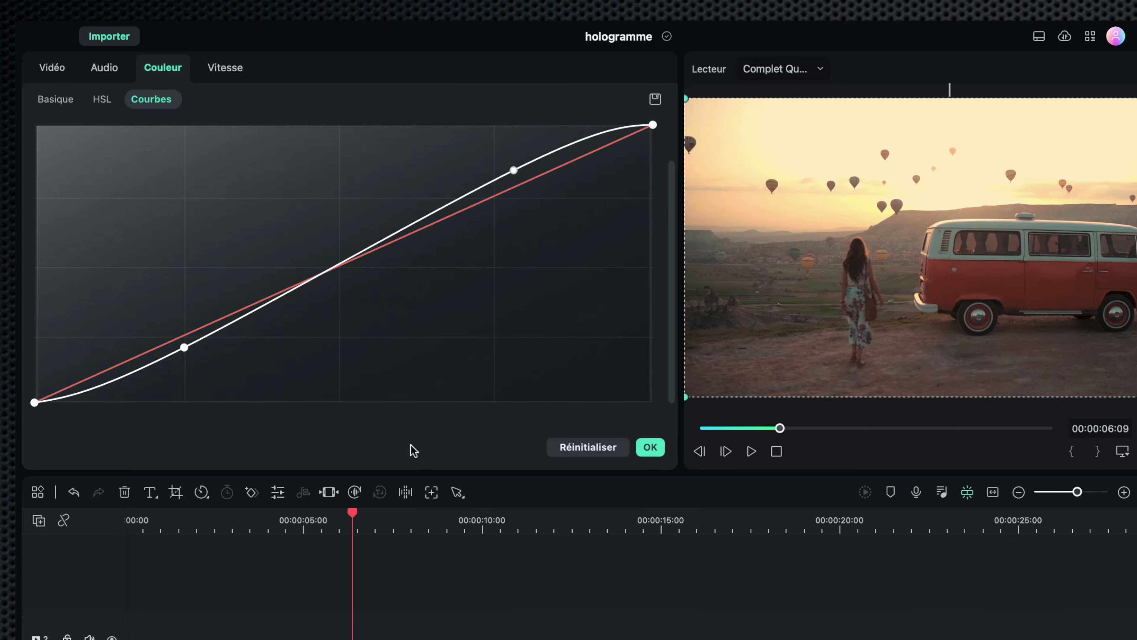
- Save the van clip's colour settings as a custom preset named TUTO_LUT
click(655, 99)
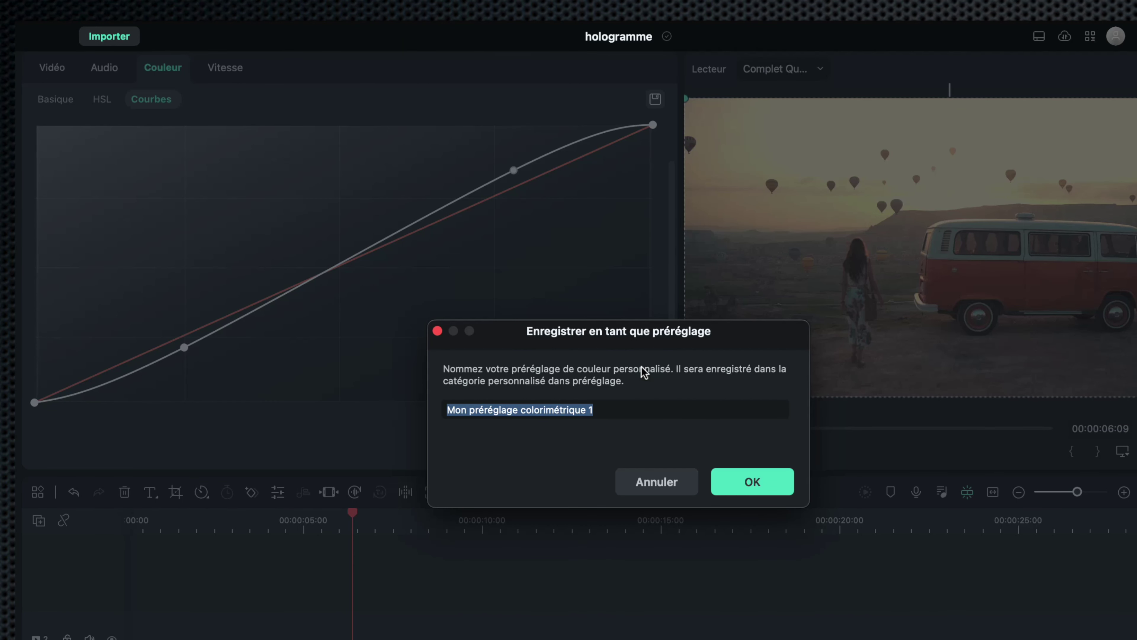
text(TUTO_LUT)
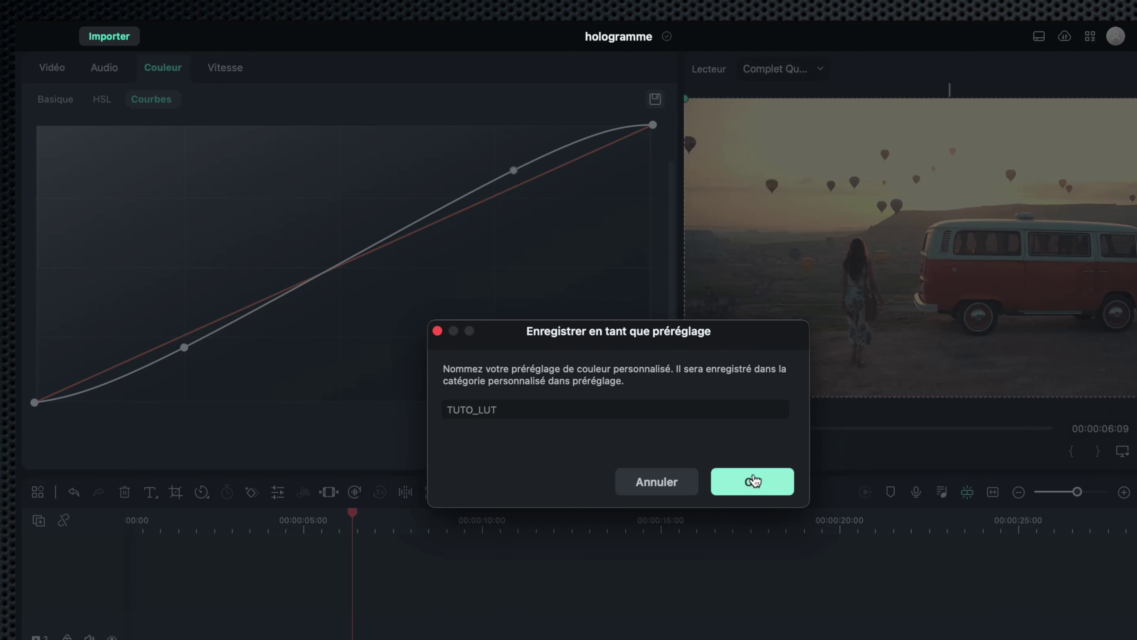
click(752, 481)
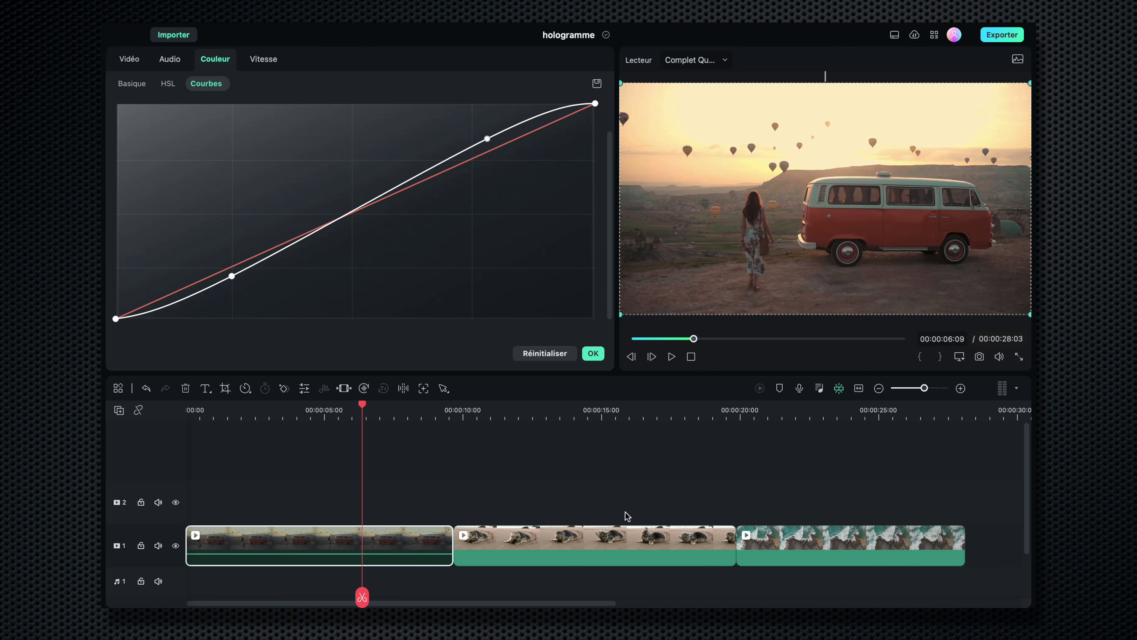
- Apply the custom TUTO_LUT preset to the third clip, the rocky coast, and preview it along the timeline
click(832, 416)
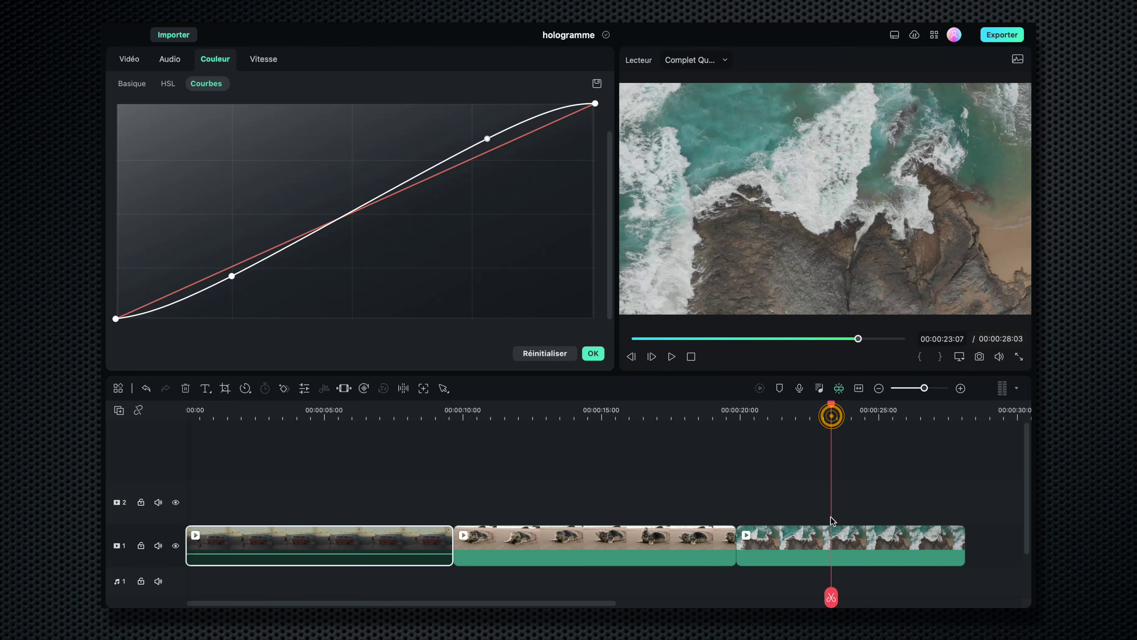
click(835, 538)
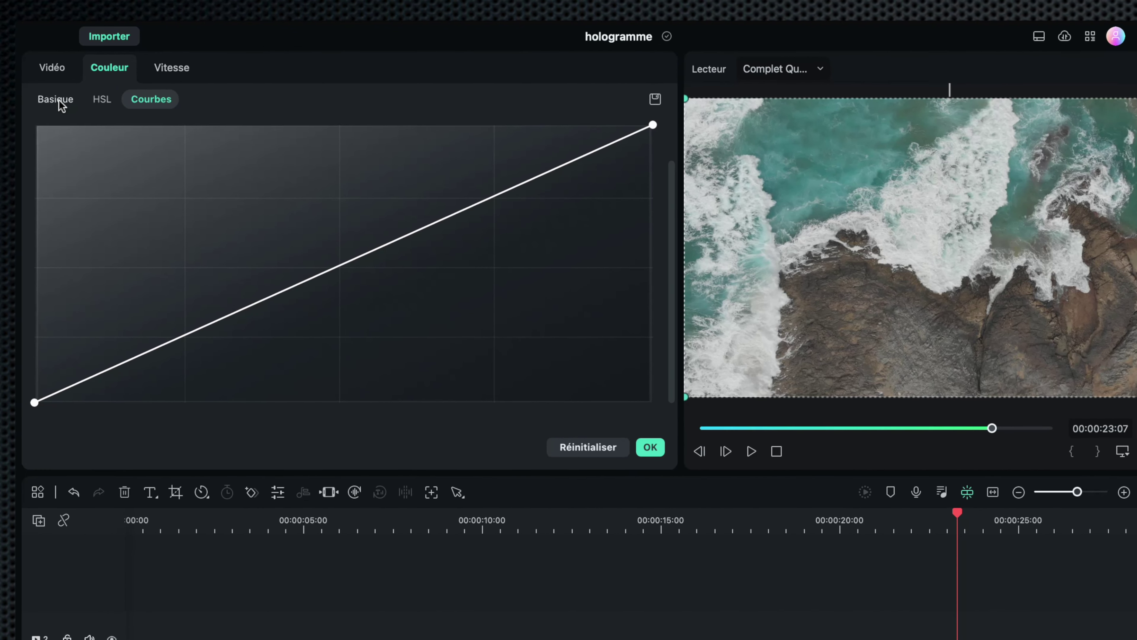
click(62, 106)
scroll(142, 176, up, 5)
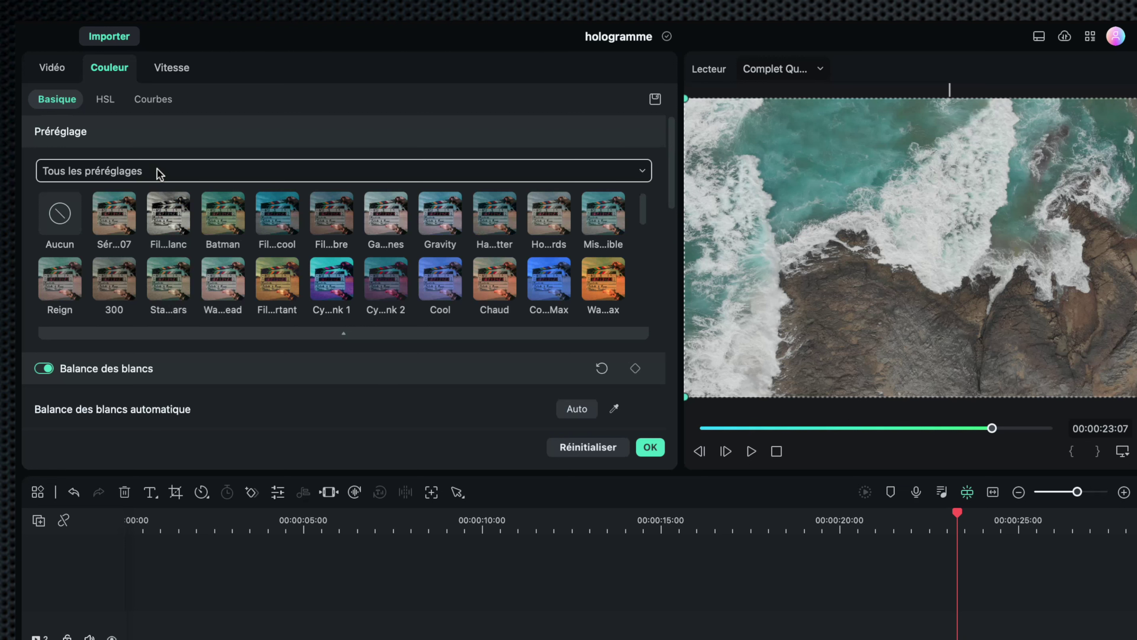
click(158, 172)
click(94, 206)
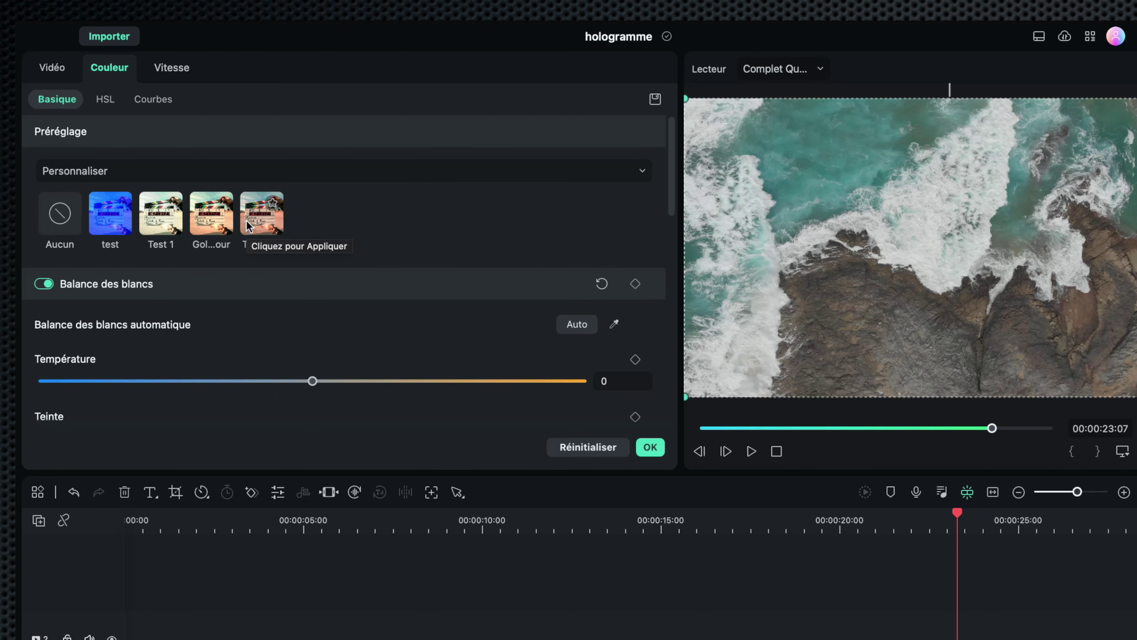
click(252, 219)
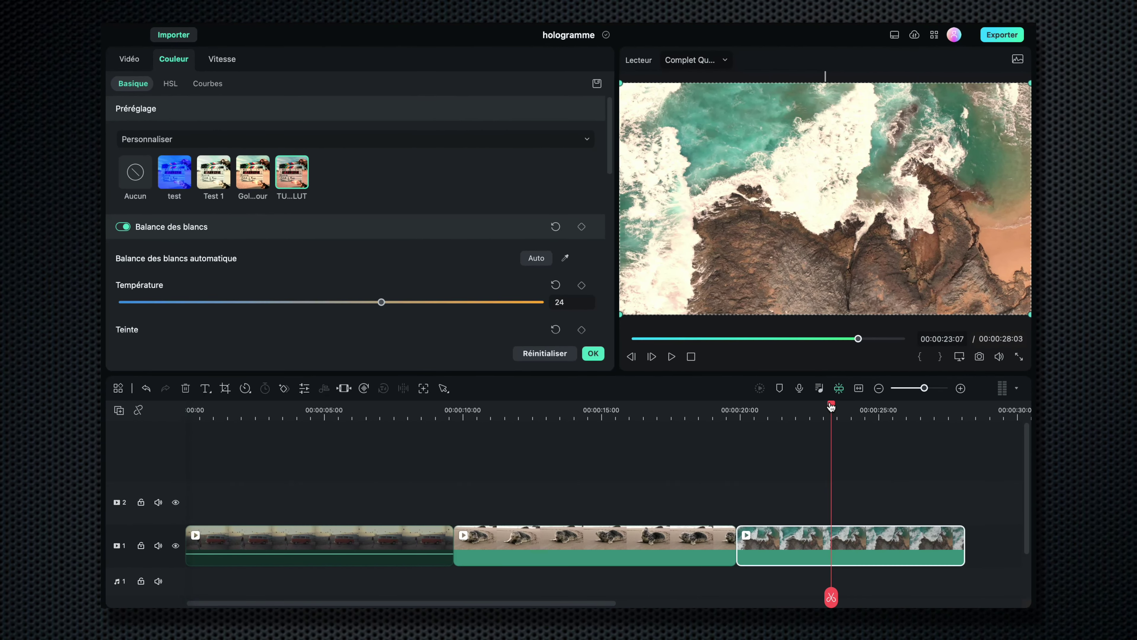
drag(830, 406, 523, 405)
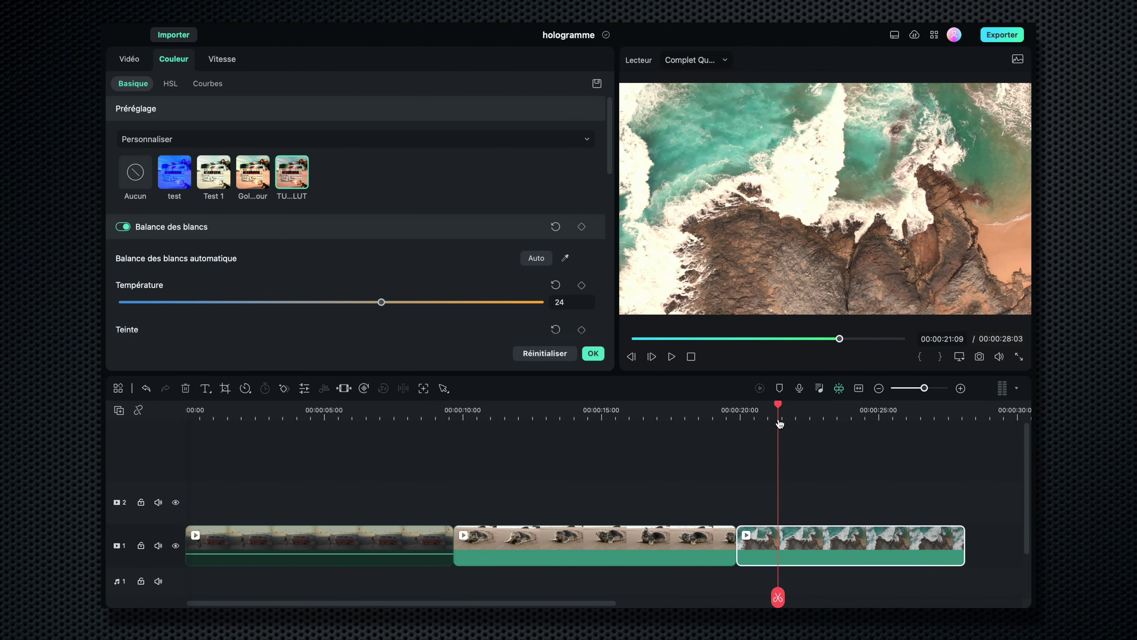
drag(779, 423, 784, 423)
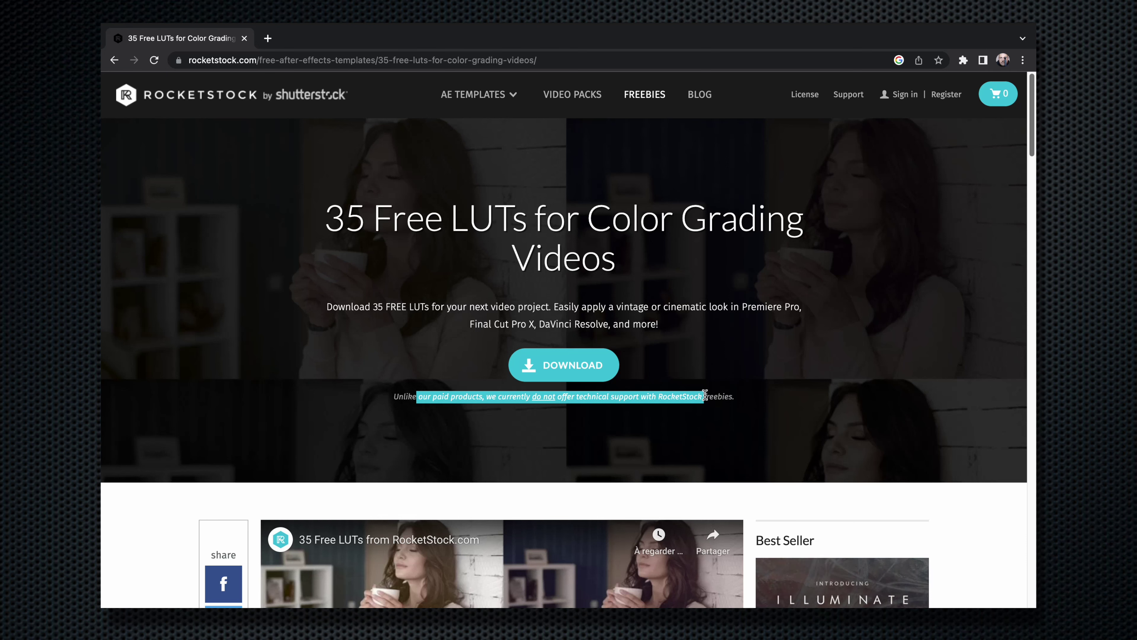
- Switch to the browser and download the 35 Free LUTs zip archive from the RocketStock page
click(559, 364)
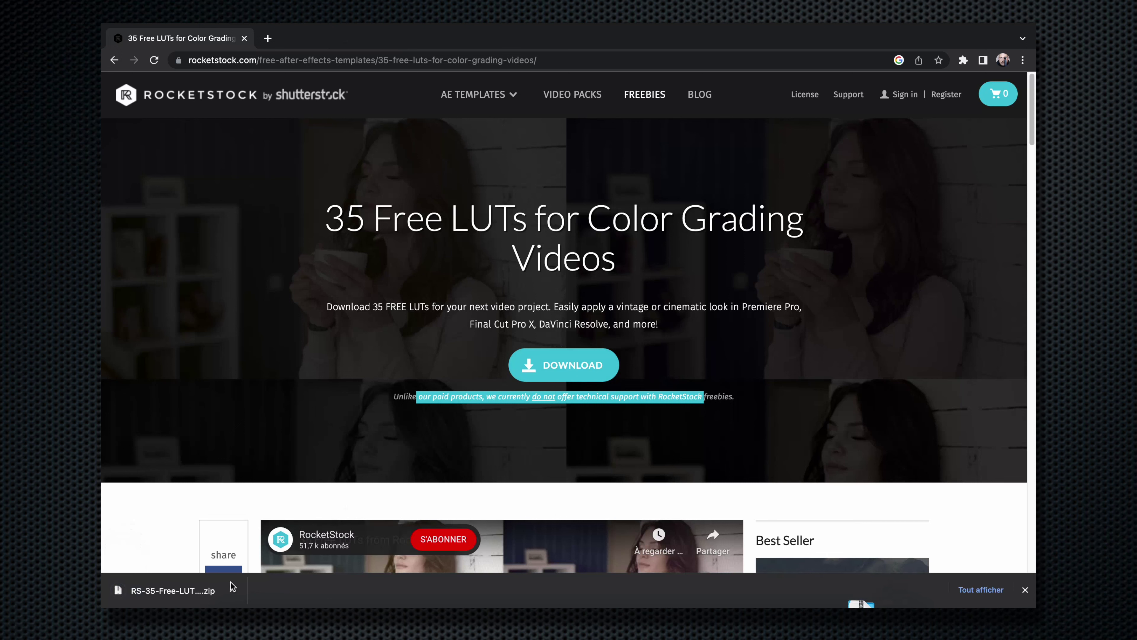
click(232, 590)
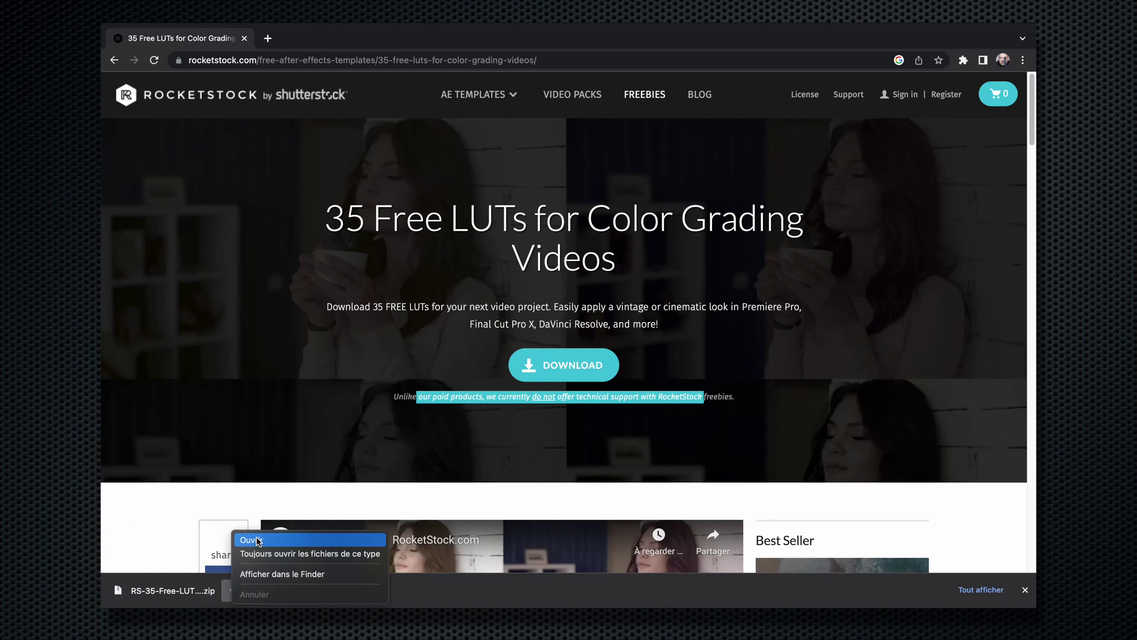
click(419, 587)
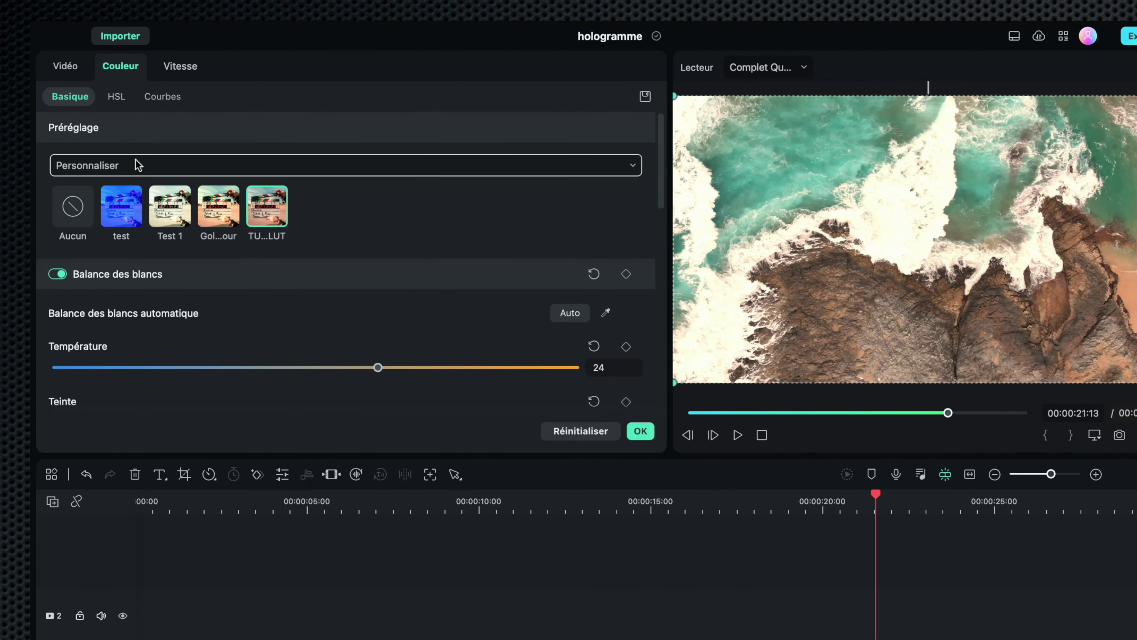
- Back in Filmora, load the 3D LUT files from Zeke 39.CUBE through Sprocket 231.CUBE out of the 35 Free LUTs download folder
click(188, 138)
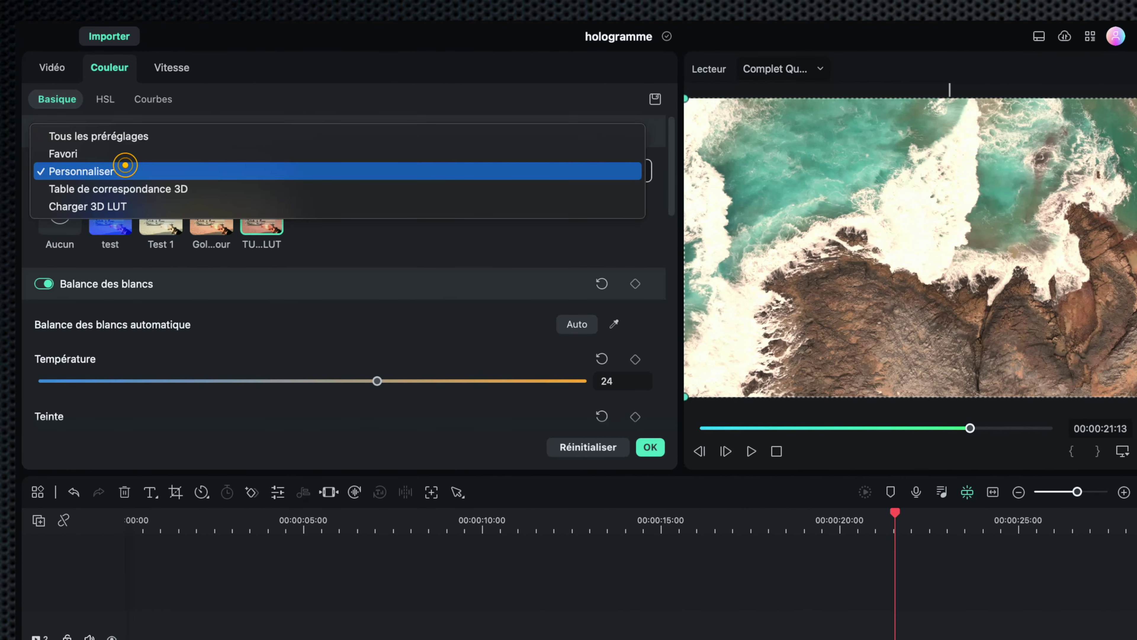
click(115, 205)
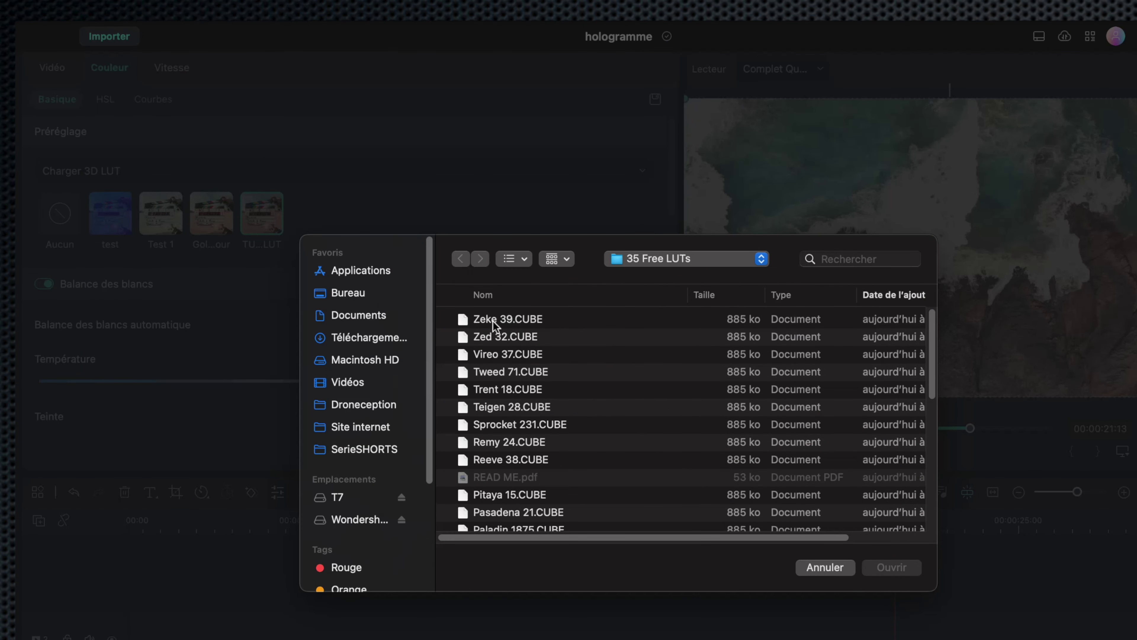
click(665, 264)
click(653, 274)
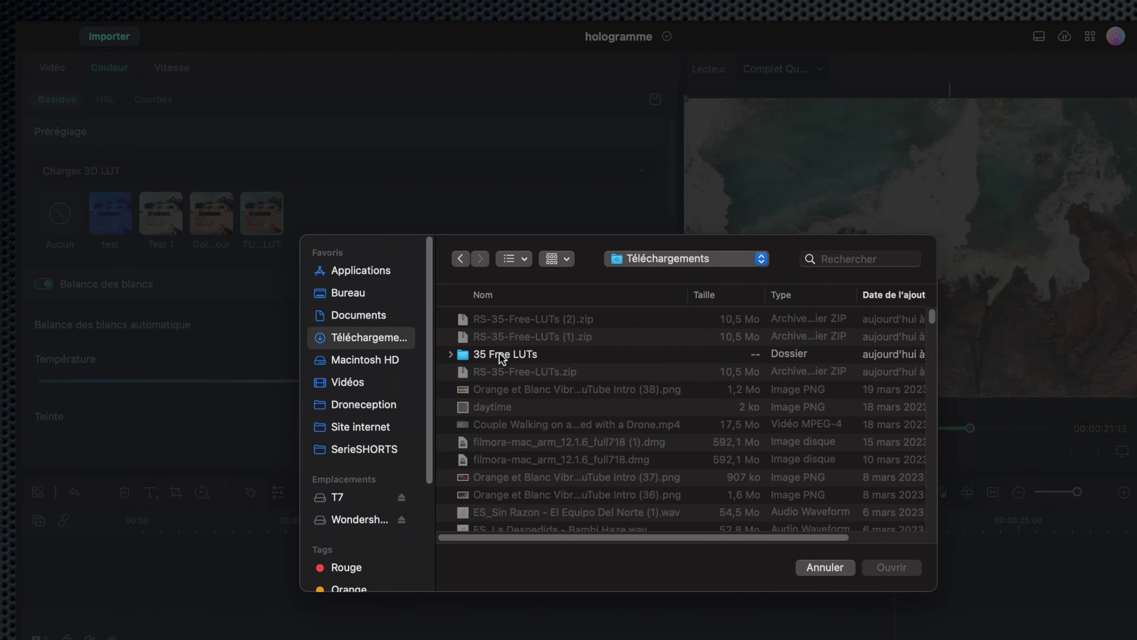
double_click(499, 356)
click(507, 320)
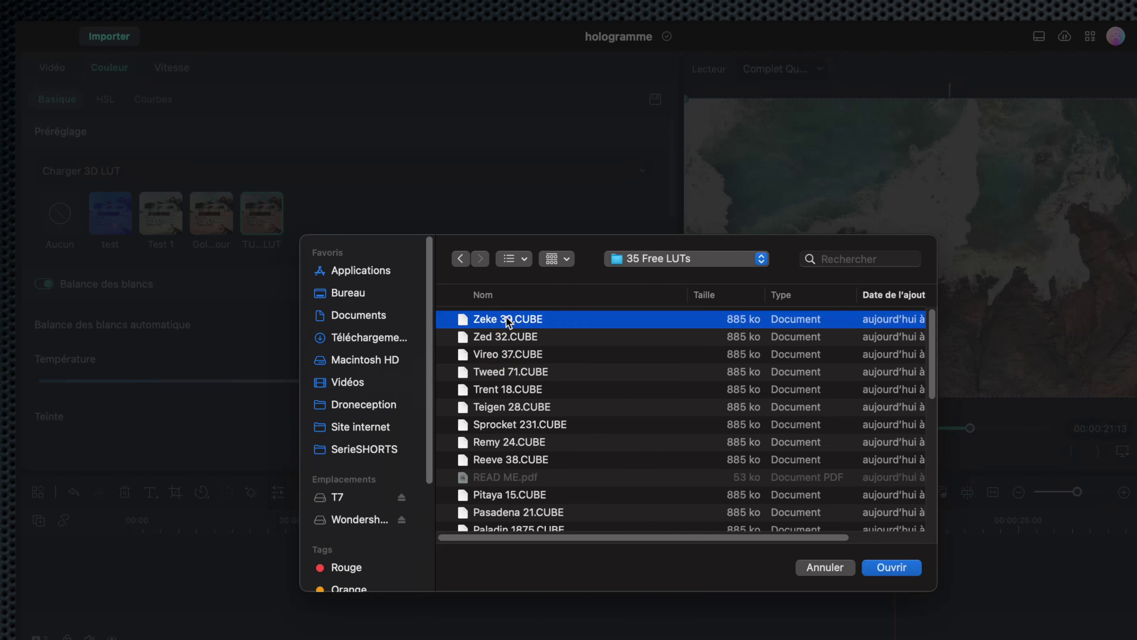
shift+click(496, 424)
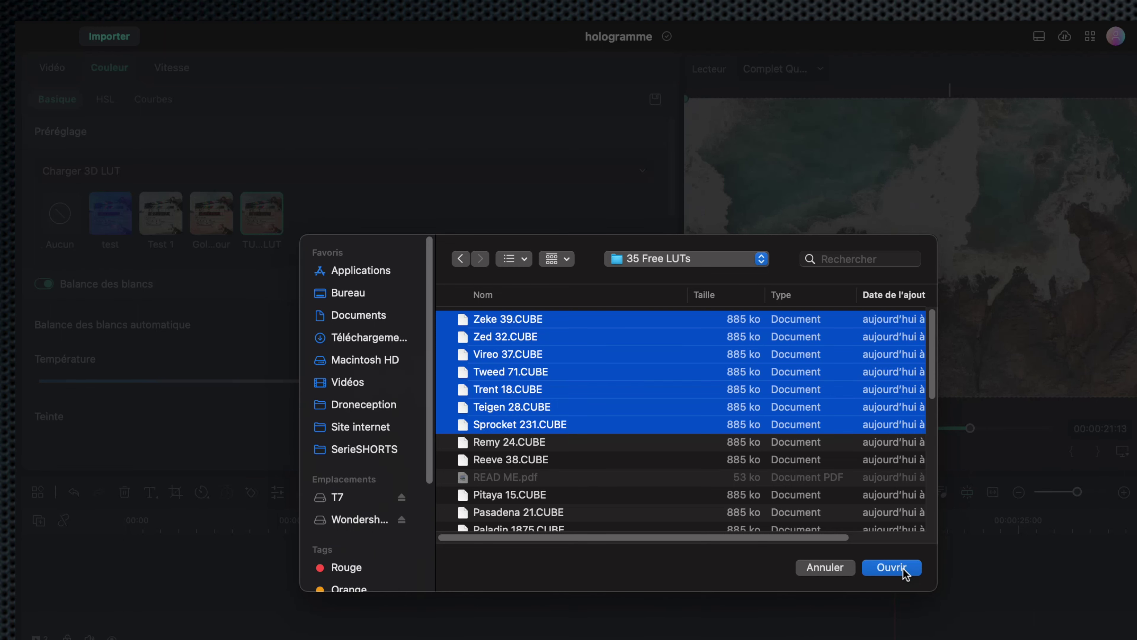
click(869, 569)
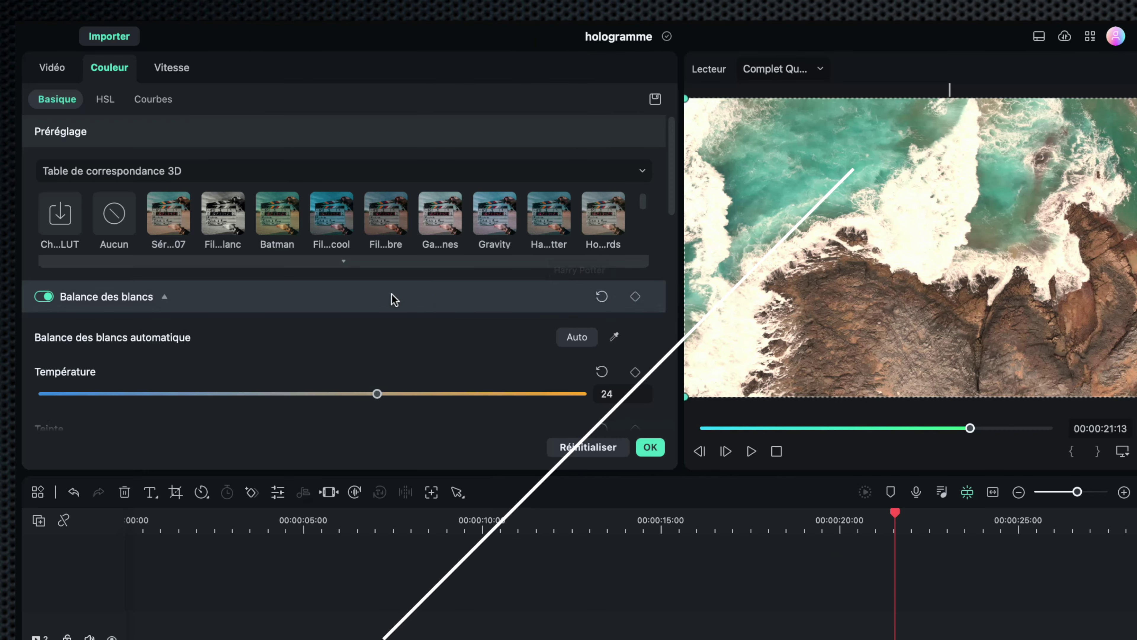
- Expand the 3D LUT preset list and apply the Cubicle 99 LUT to the coast clip
click(344, 264)
drag(641, 203, 640, 297)
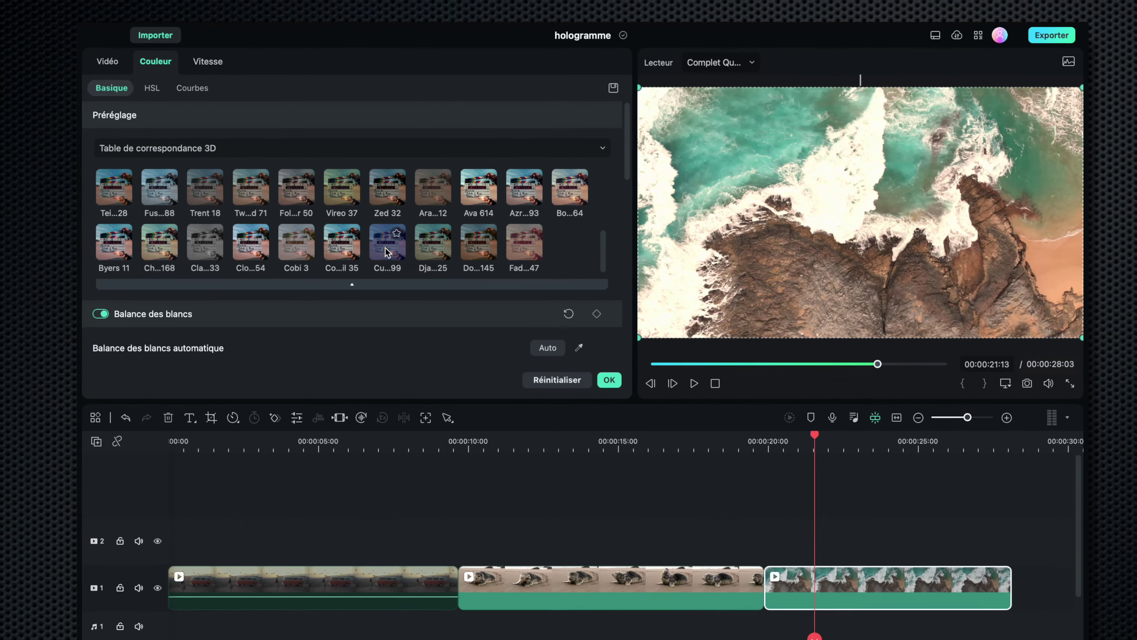
click(384, 294)
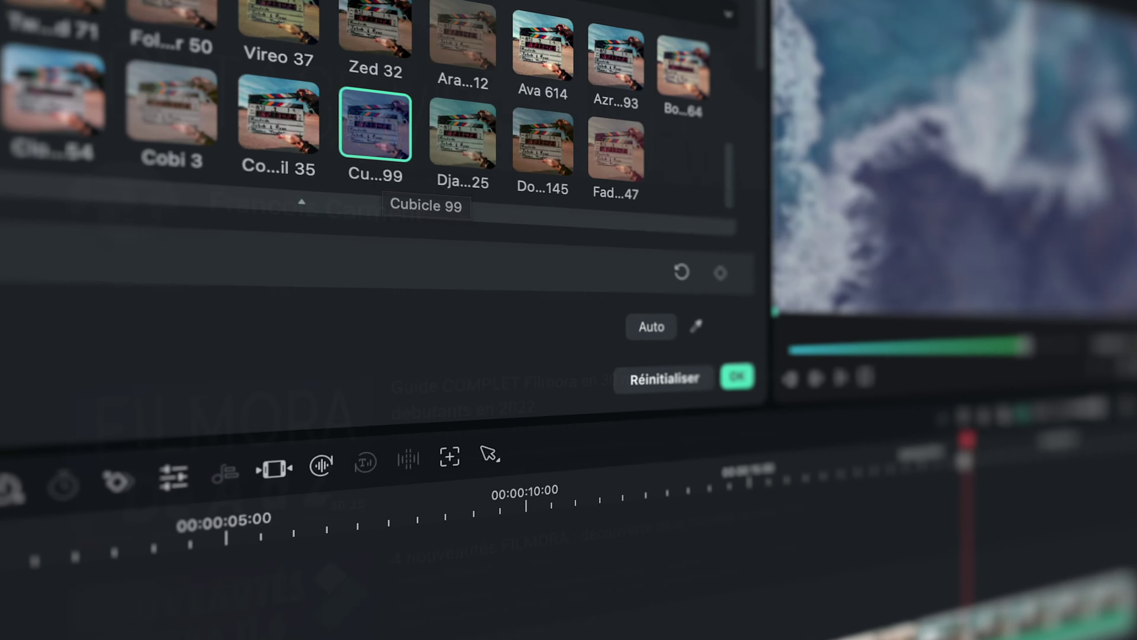